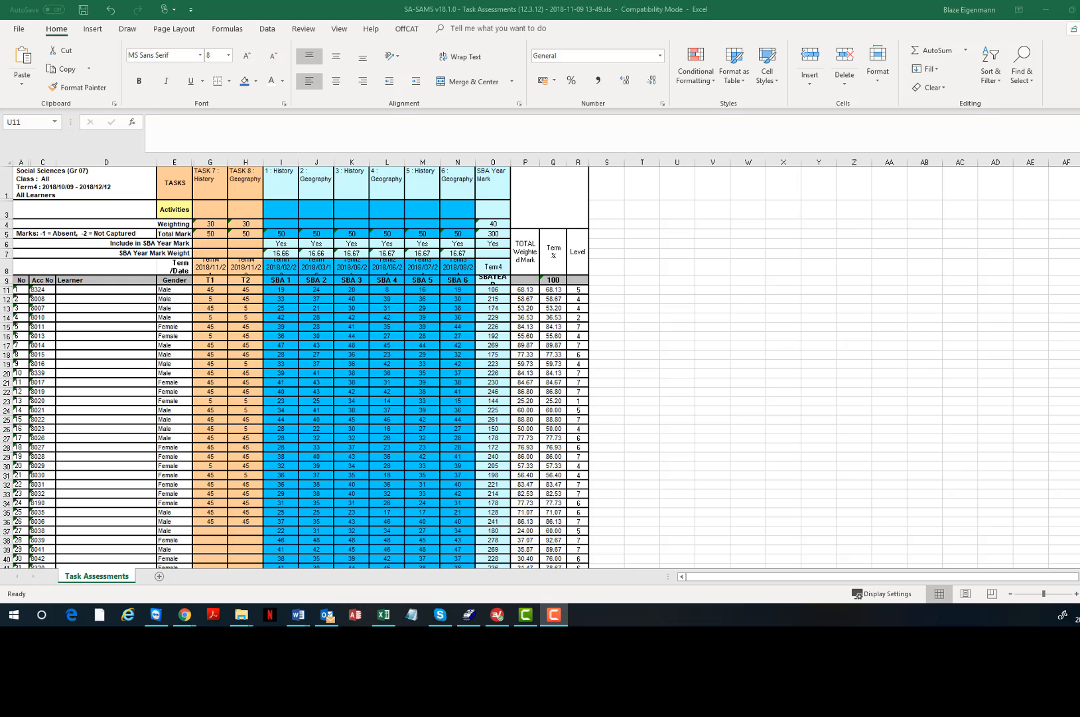
Insert two blank columns before the SBA Year Mark column.
{"action": "left_click", "coordinate": [493, 164]}
{"action": "right_click", "coordinate": [494, 164]}
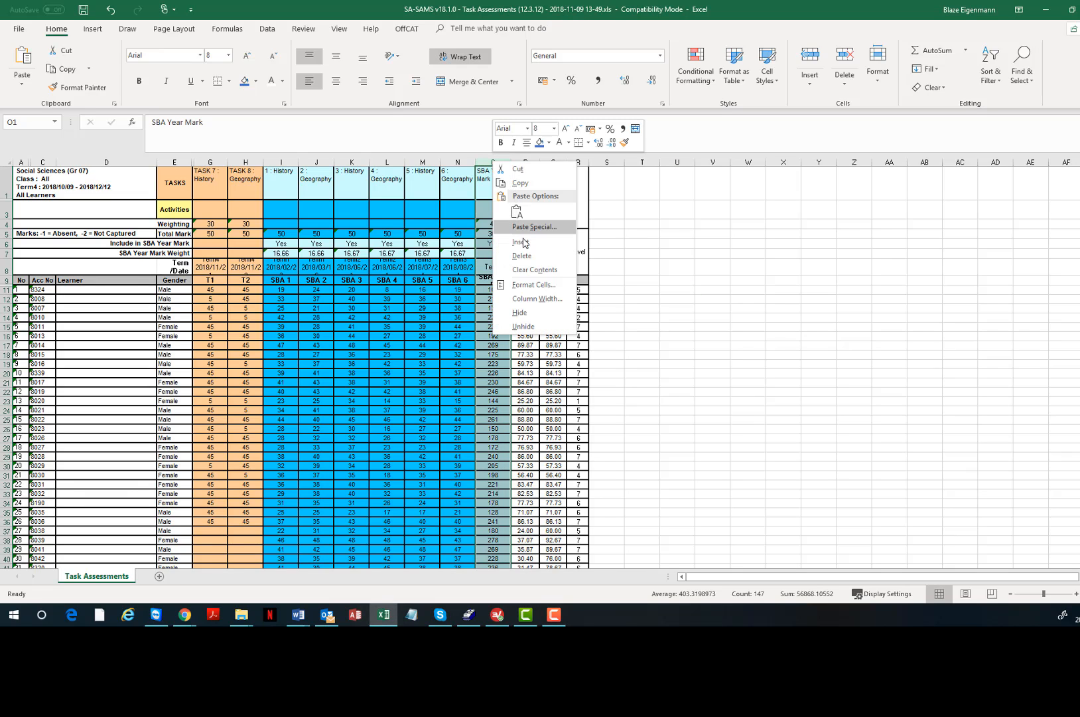
{"action": "left_click", "coordinate": [521, 241]}
{"action": "right_click", "coordinate": [498, 163]}
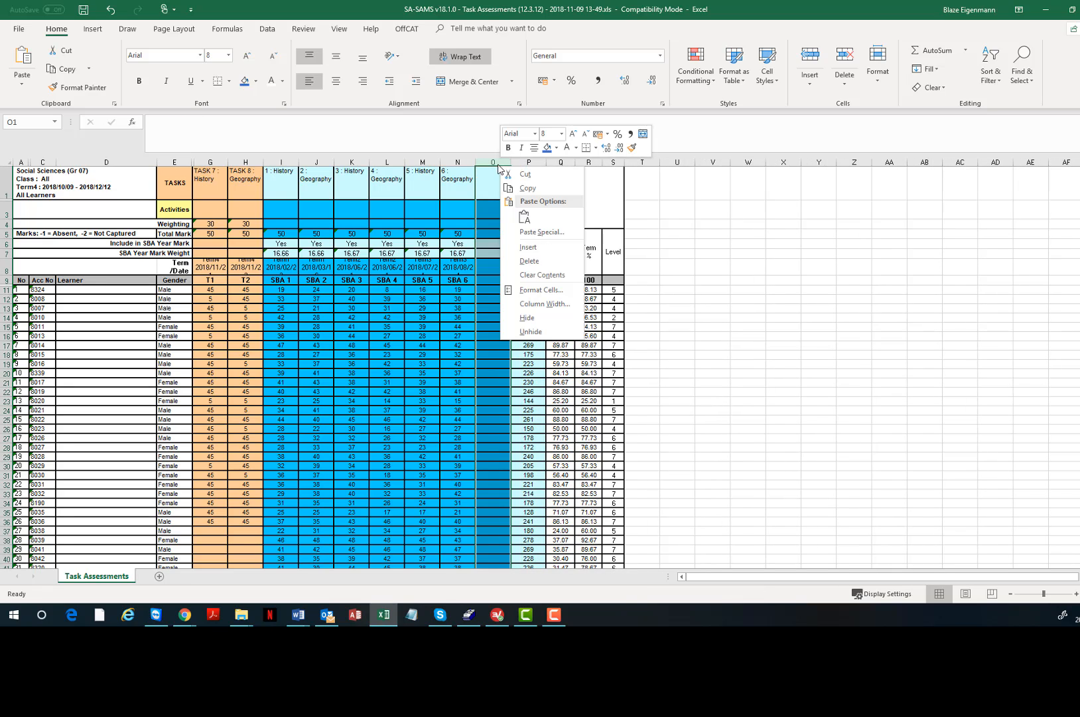
{"action": "left_click", "coordinate": [536, 247]}
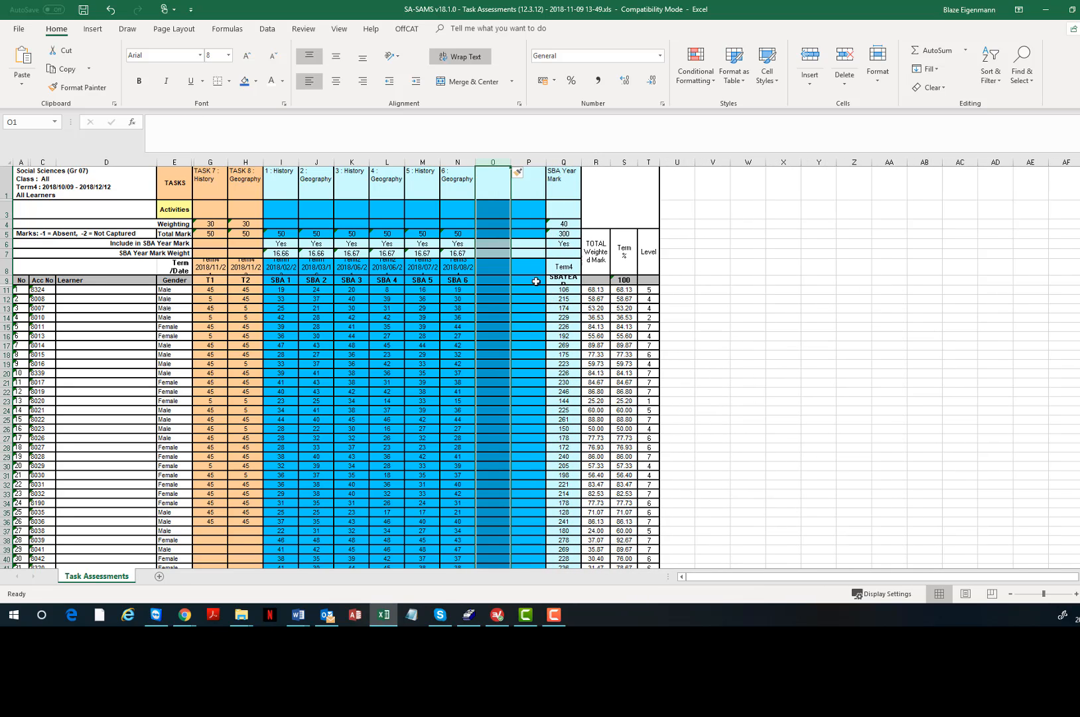
Fill the two new blank columns O and P with standard light green.
{"action": "left_click_drag", "start_coordinate": [495, 176], "coordinate": [524, 515]}
{"action": "scroll", "coordinate": [594, 345], "scroll_direction": "up", "scroll_amount": 20}
{"action": "scroll", "coordinate": [590, 343], "scroll_direction": "up", "scroll_amount": 10}
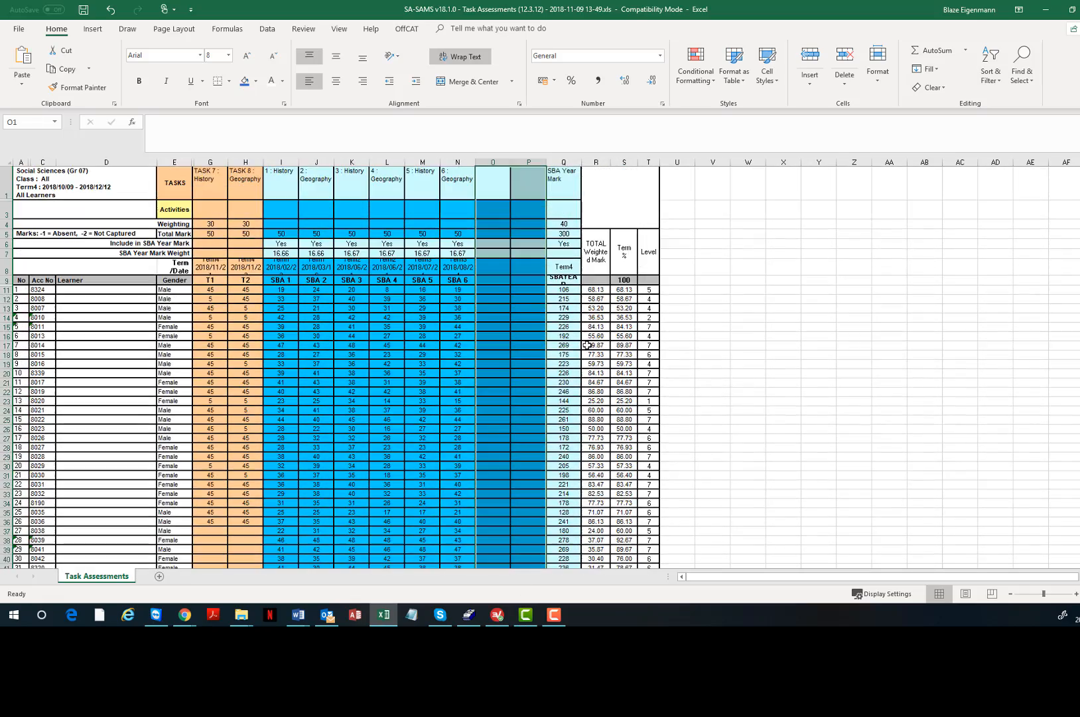
{"action": "left_click", "coordinate": [256, 81]}
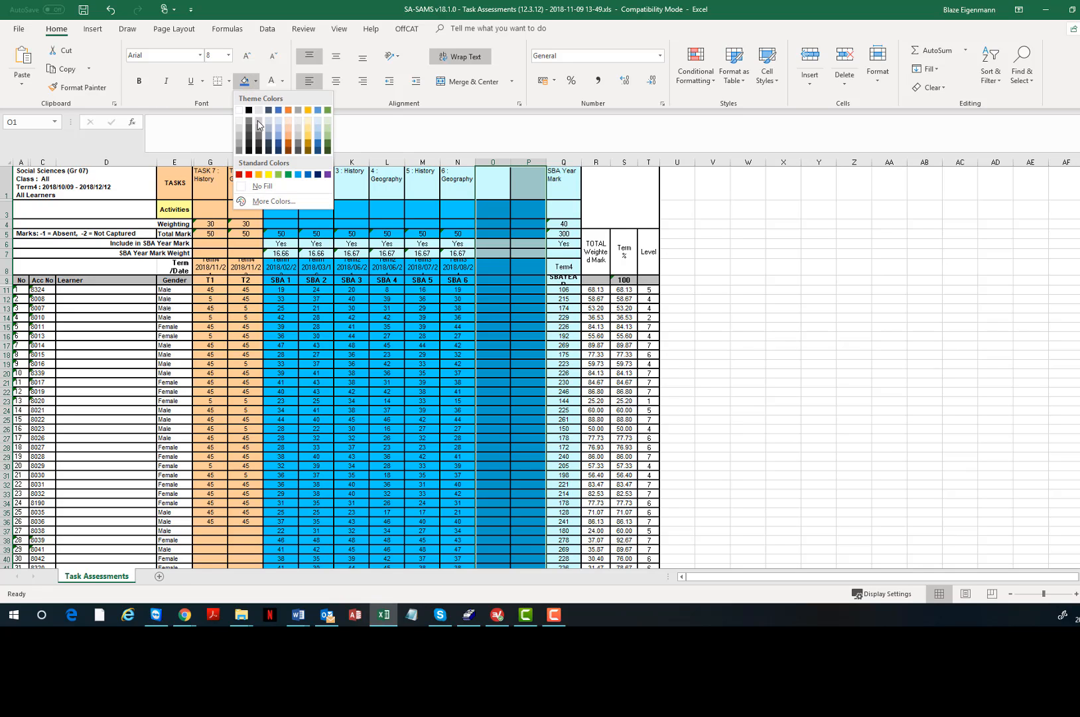
{"action": "left_click", "coordinate": [279, 175]}
{"action": "left_click", "coordinate": [564, 317]}
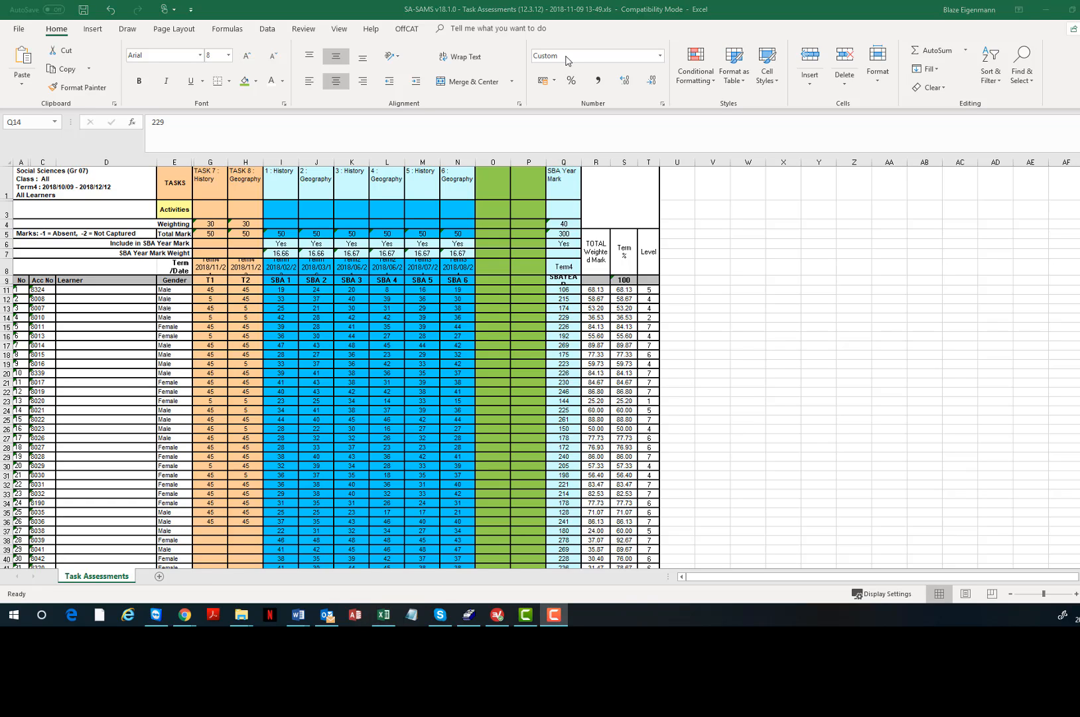
Enter the headings "History - Final Mark" in O1 and "Geography - final mark" in P1.
{"action": "left_click", "coordinate": [494, 181]}
{"action": "type", "text": "Hist"}
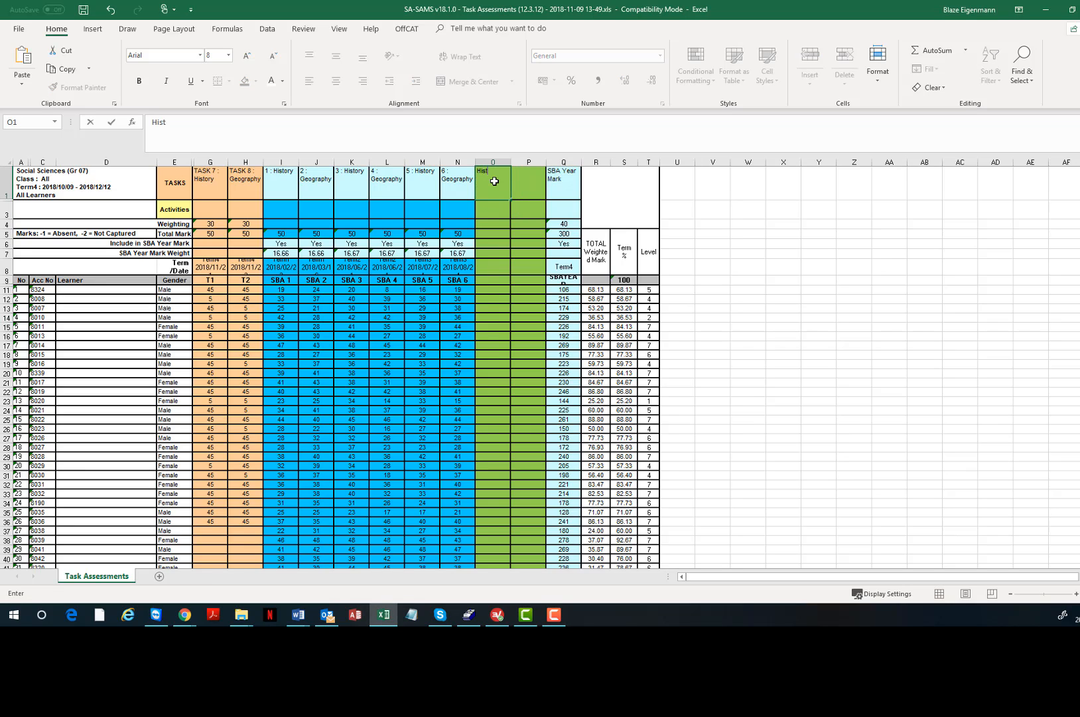
{"action": "type", "text": "ory - Final Mark"}
{"action": "left_click", "coordinate": [520, 180]}
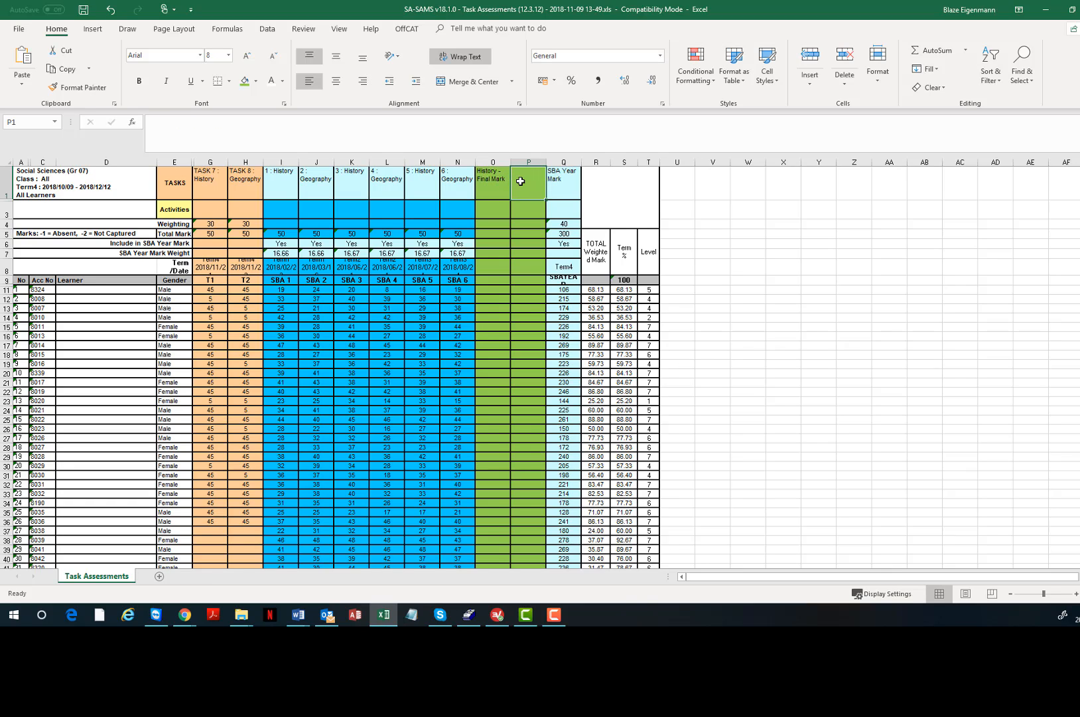
{"action": "type", "text": "Geography -"}
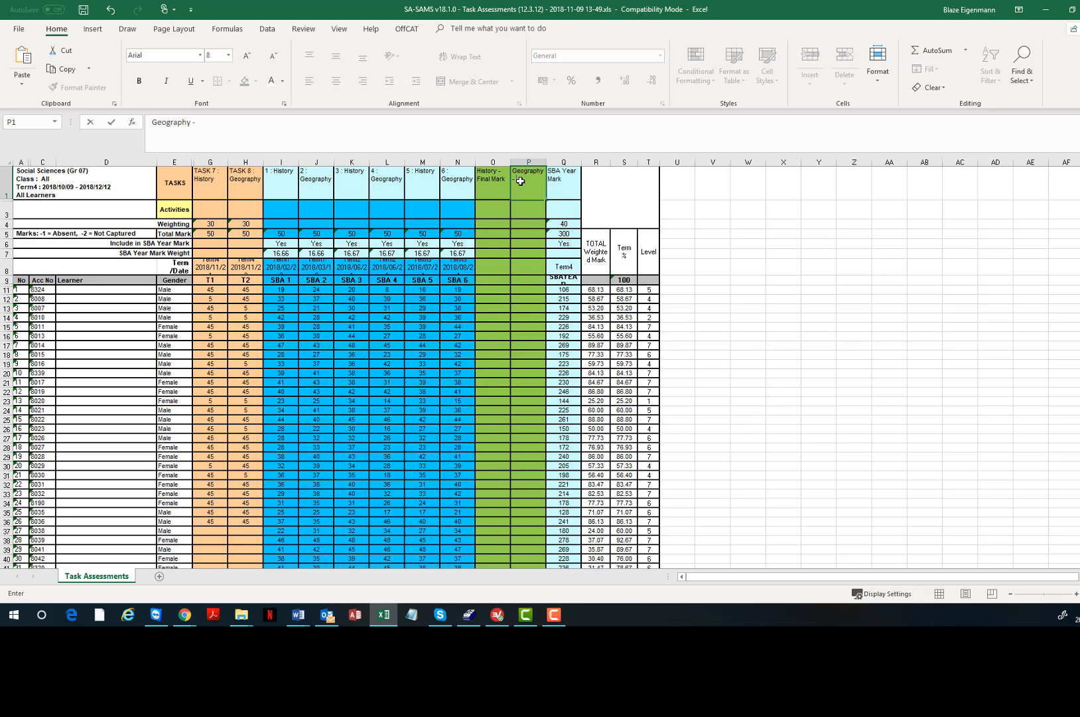
{"action": "type", "text": " final mark"}
{"action": "left_click", "coordinate": [527, 213]}
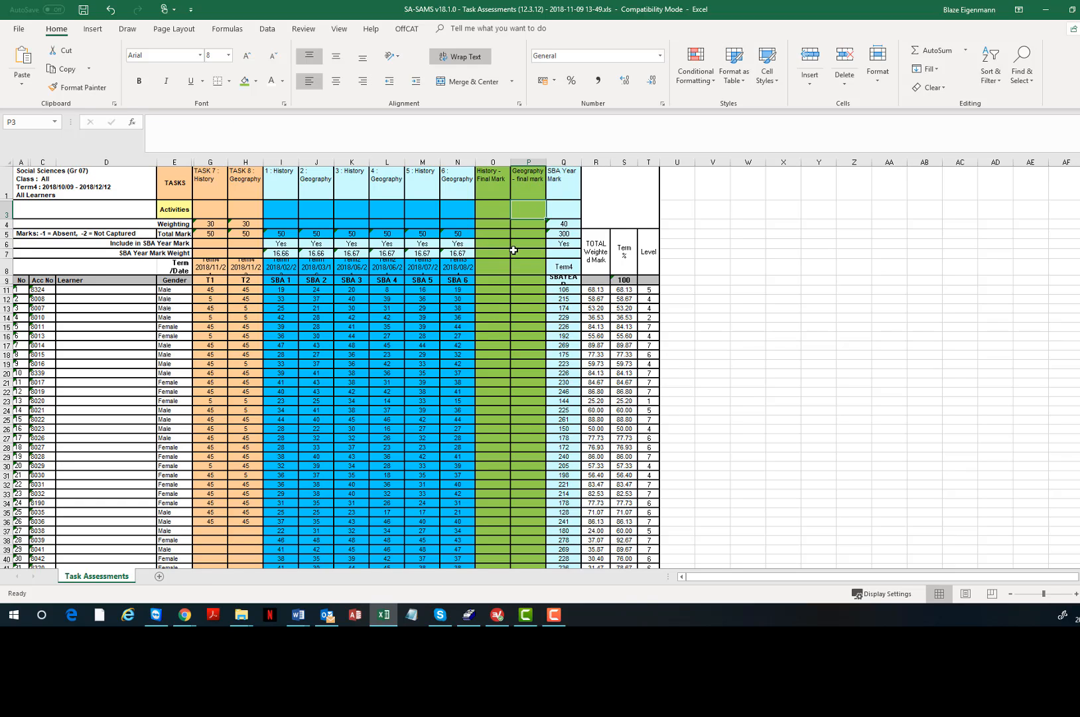
Enter 0.5 in the Activities row for both final mark columns, cells O3 and P3.
{"action": "left_click", "coordinate": [494, 233]}
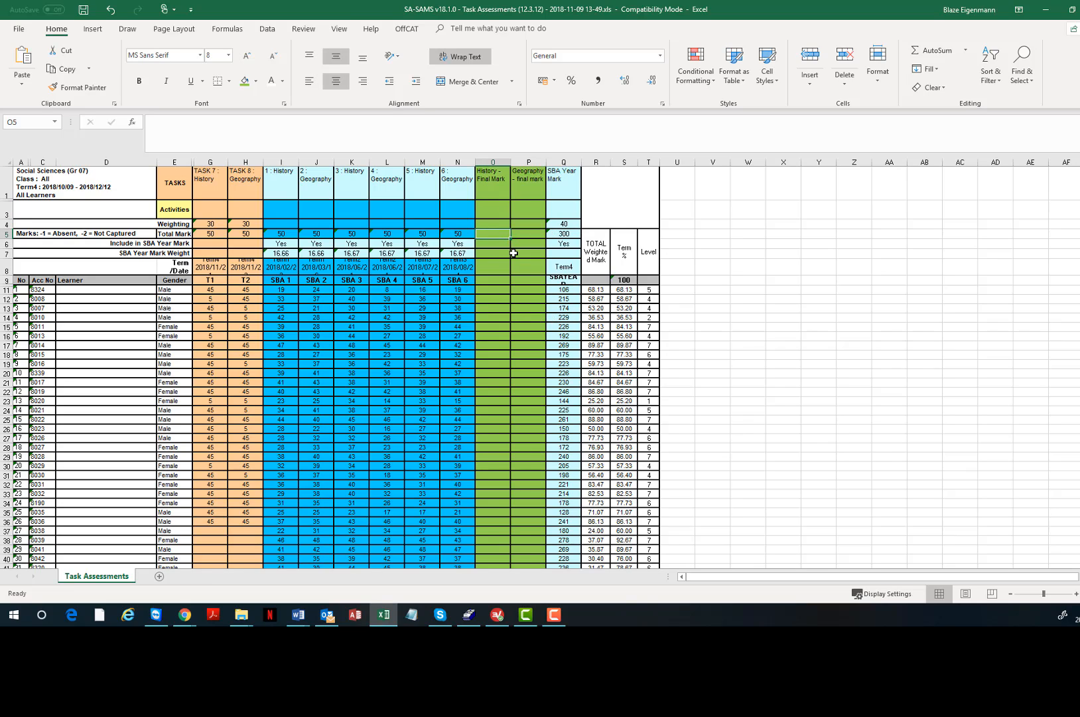
{"action": "left_click", "coordinate": [484, 209]}
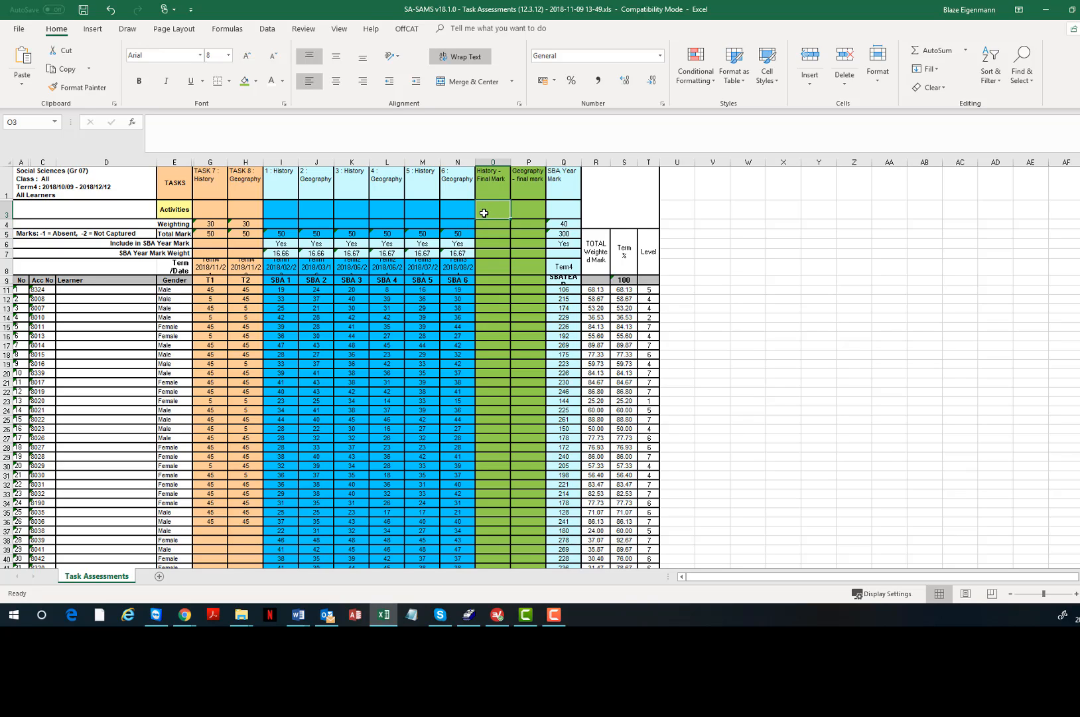
{"action": "type", "text": "0.5"}
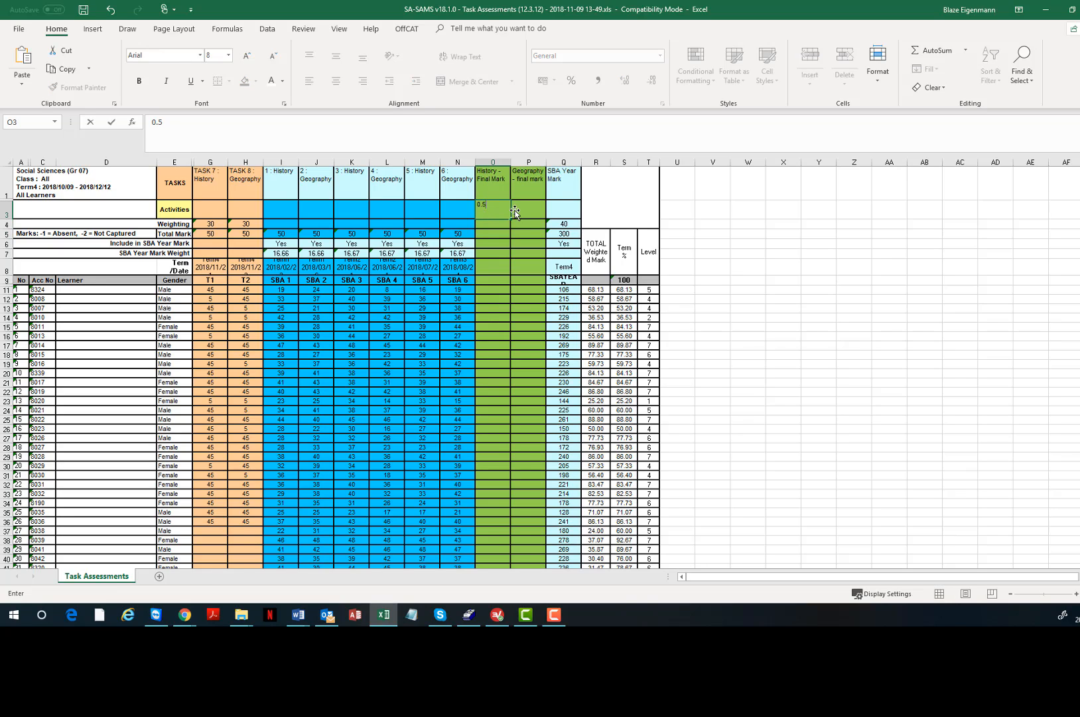
{"action": "left_click", "coordinate": [511, 214]}
{"action": "type", "text": "0"}
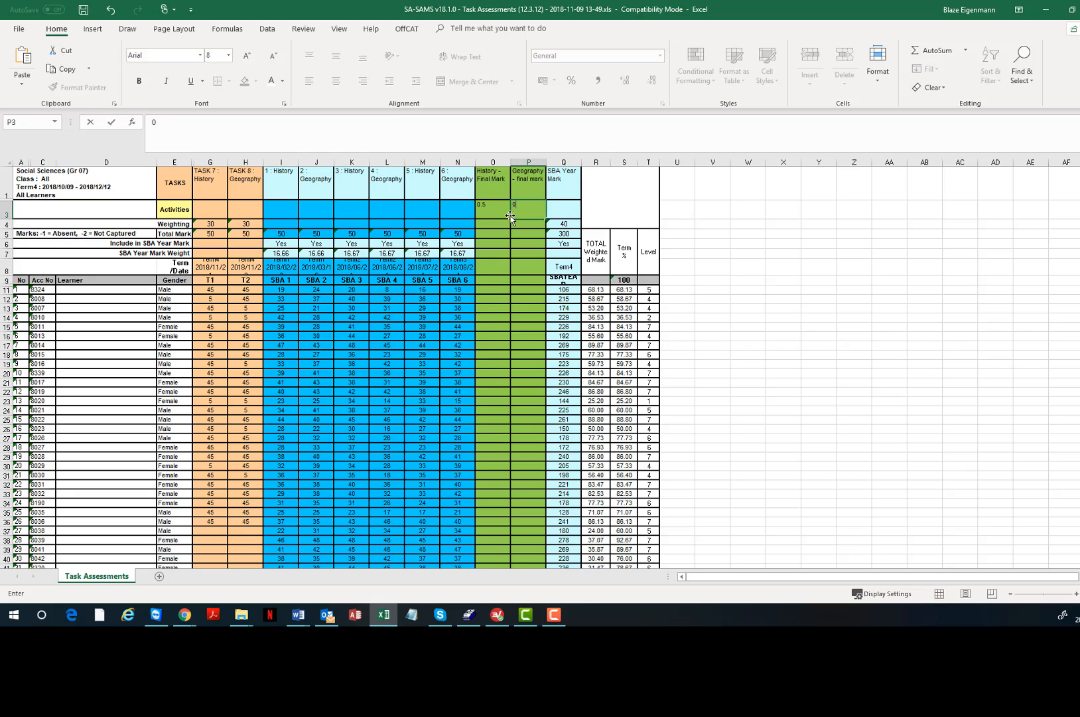
{"action": "type", "text": ".5"}
Insert another blank column between the Geography final mark column and the SBA Year Mark column.
{"action": "left_click", "coordinate": [554, 163]}
{"action": "right_click", "coordinate": [554, 163]}
{"action": "left_click", "coordinate": [578, 246]}
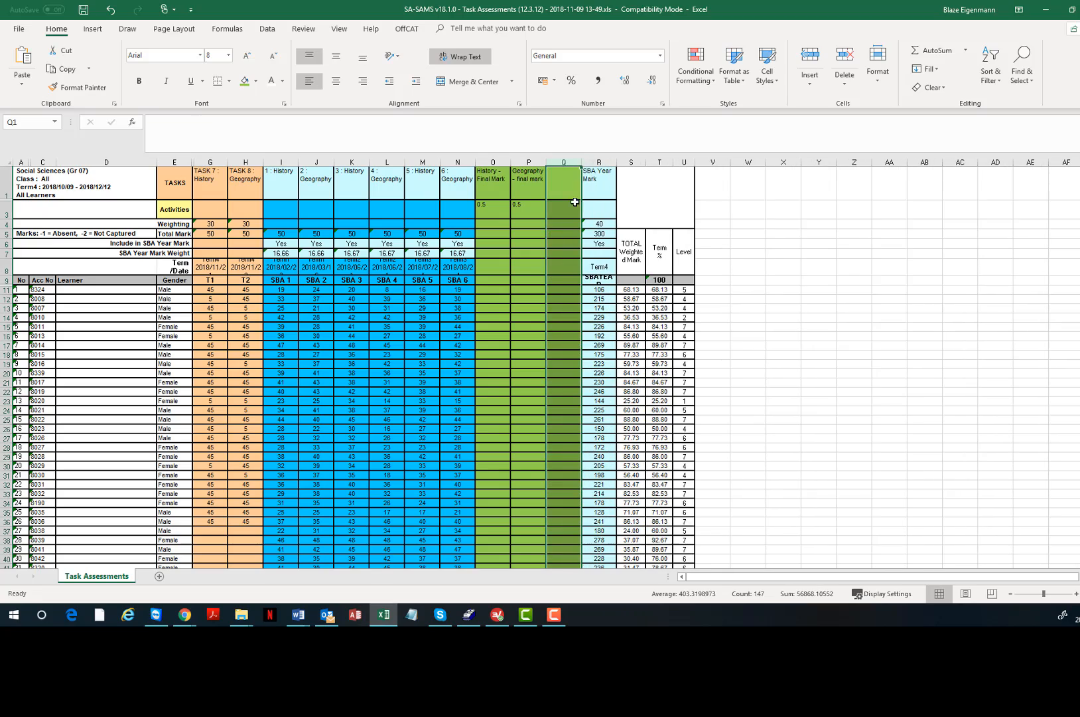
{"action": "left_click_drag", "start_coordinate": [567, 182], "coordinate": [561, 353]}
{"action": "left_click", "coordinate": [561, 353]}
{"action": "scroll", "coordinate": [560, 353], "scroll_direction": "up", "scroll_amount": 7}
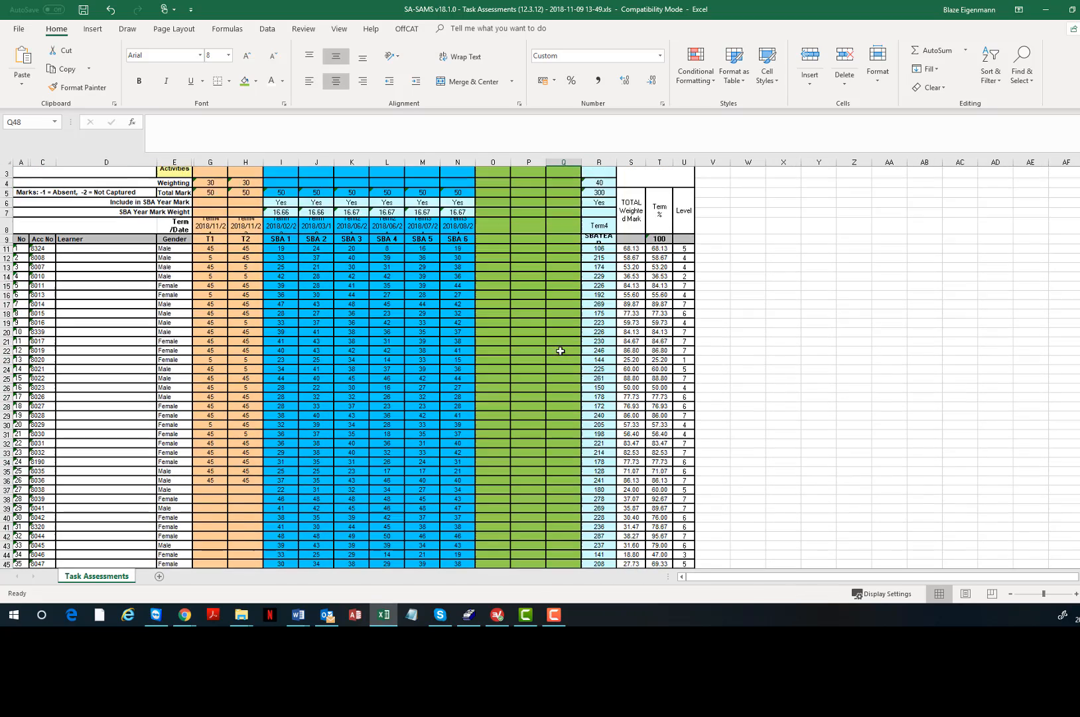
Enter the heading "Compare" in cell Q1 of the new green column.
{"action": "left_click", "coordinate": [564, 183]}
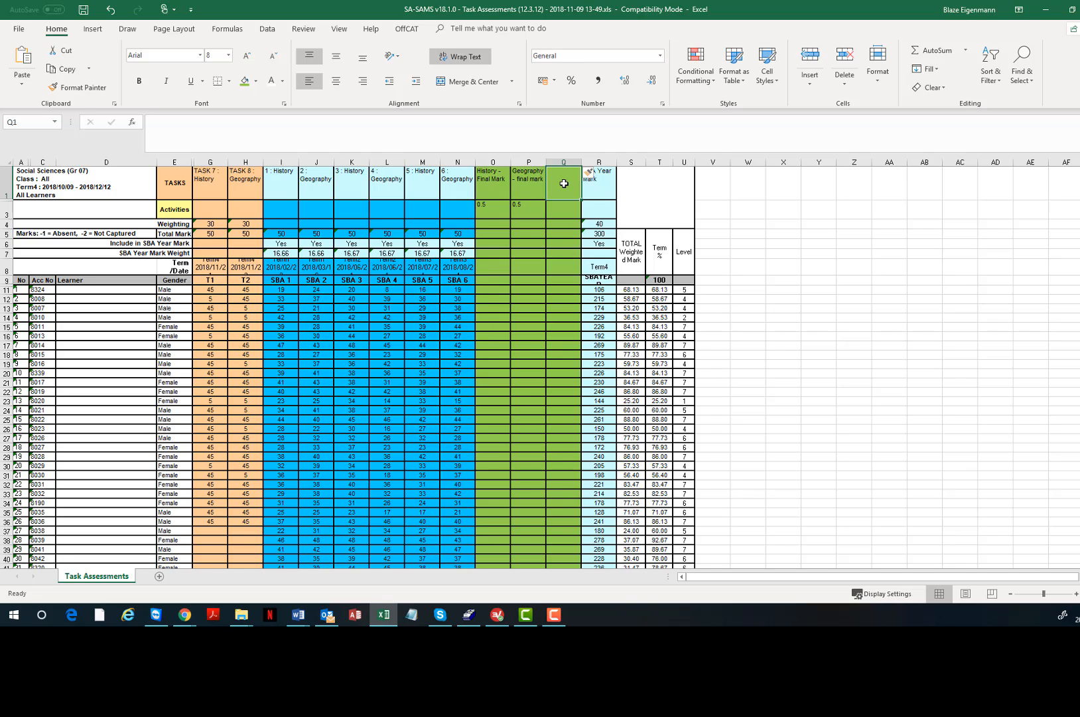
{"action": "type", "text": "Compare"}
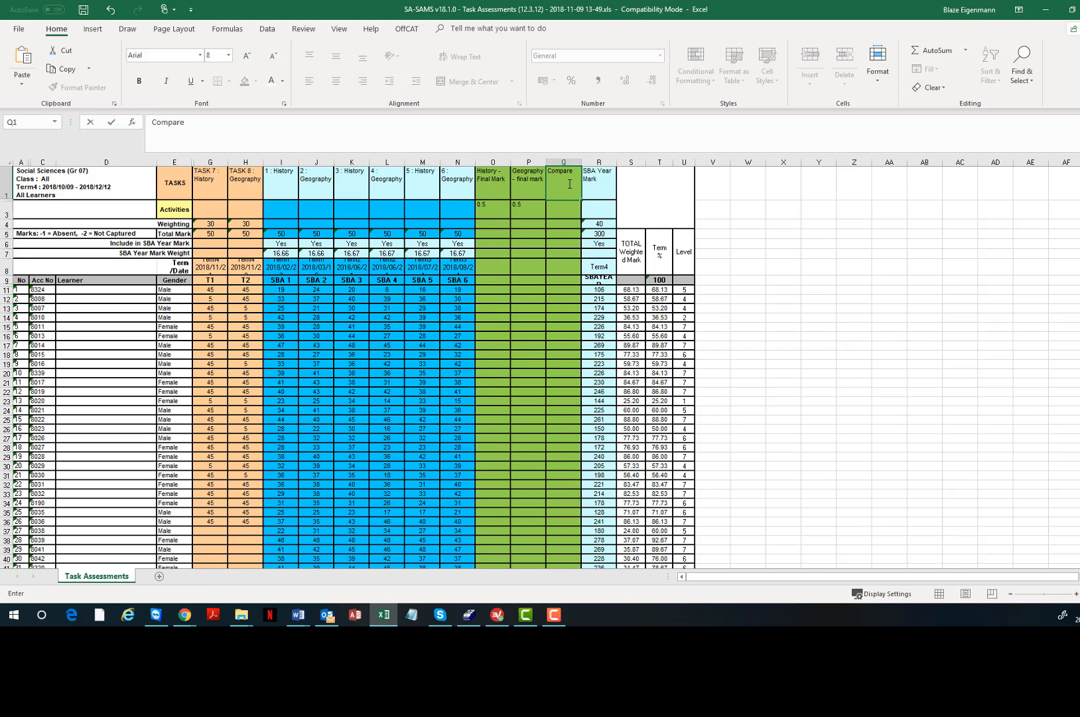
{"action": "left_click", "coordinate": [562, 244]}
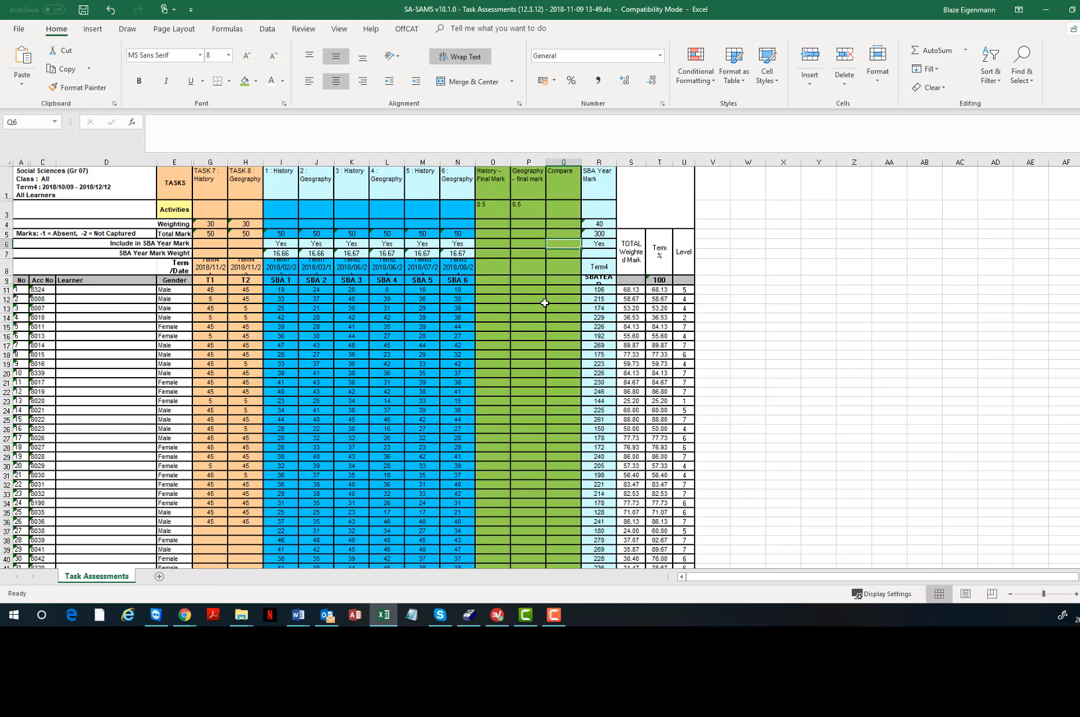
Begin the first learner's History final mark formula in O11 with =sum(I11,K11,M11), adding the three History SBA marks.
{"action": "left_click", "coordinate": [497, 290]}
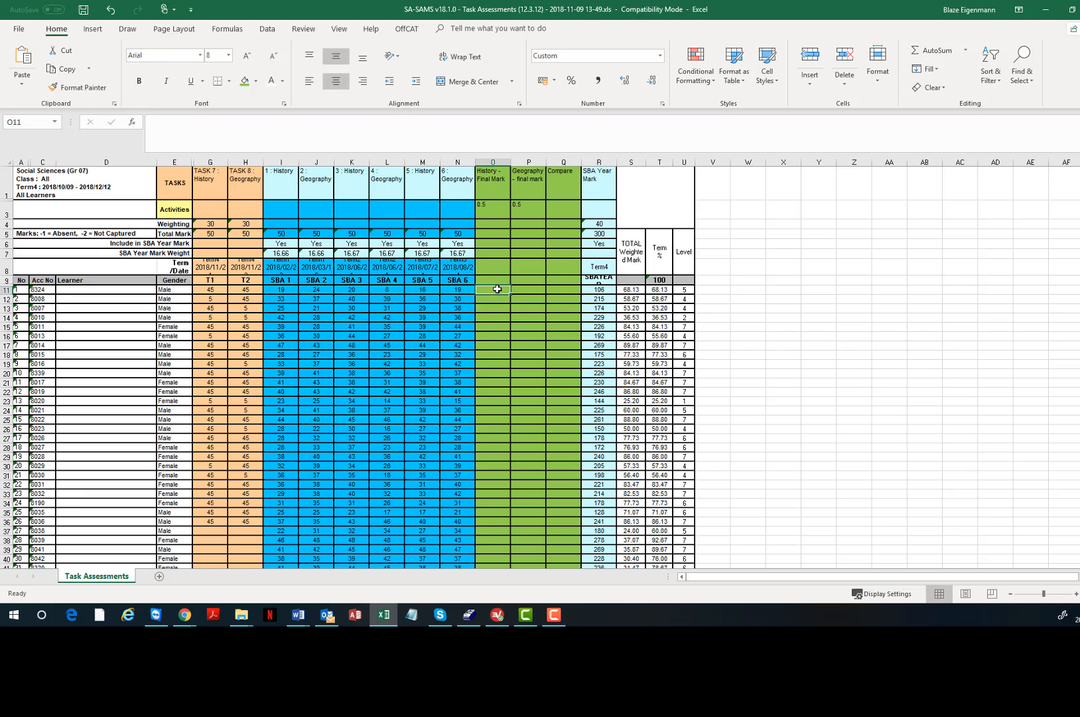
{"action": "type", "text": "="}
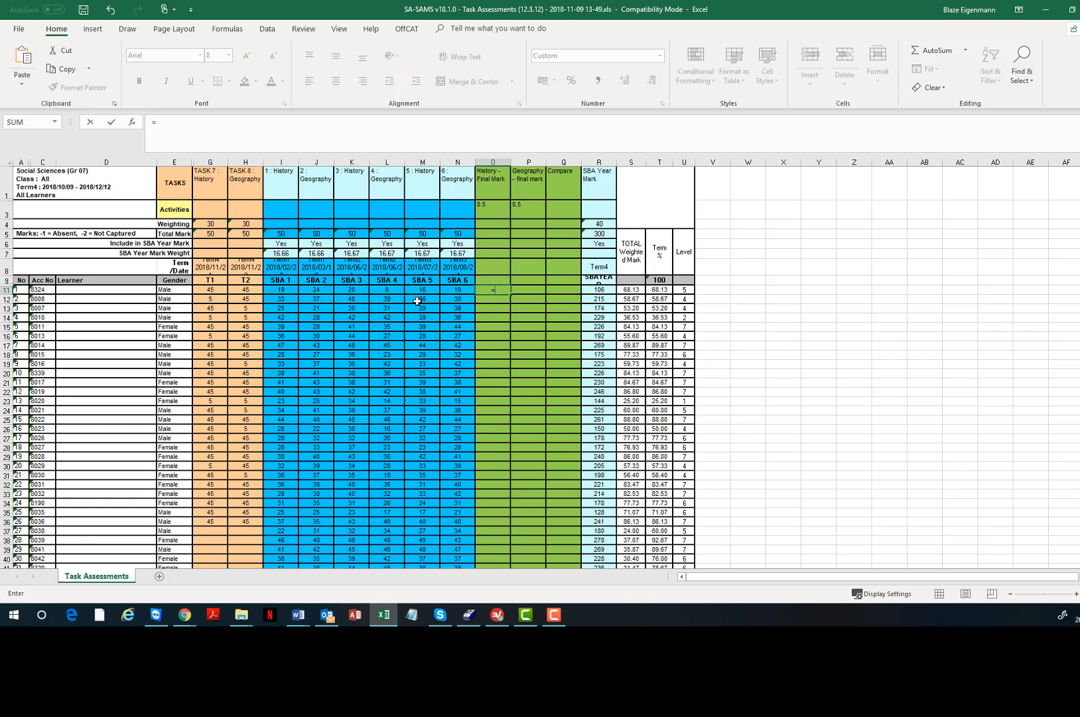
{"action": "type", "text": "sum("}
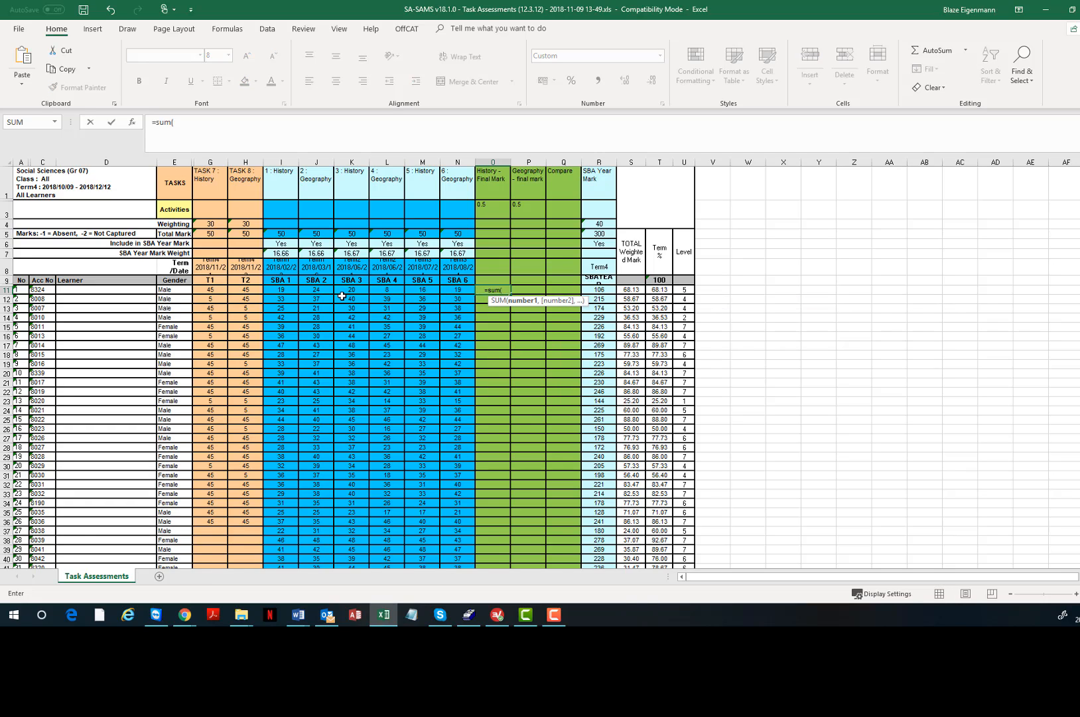
{"action": "left_click", "coordinate": [282, 290]}
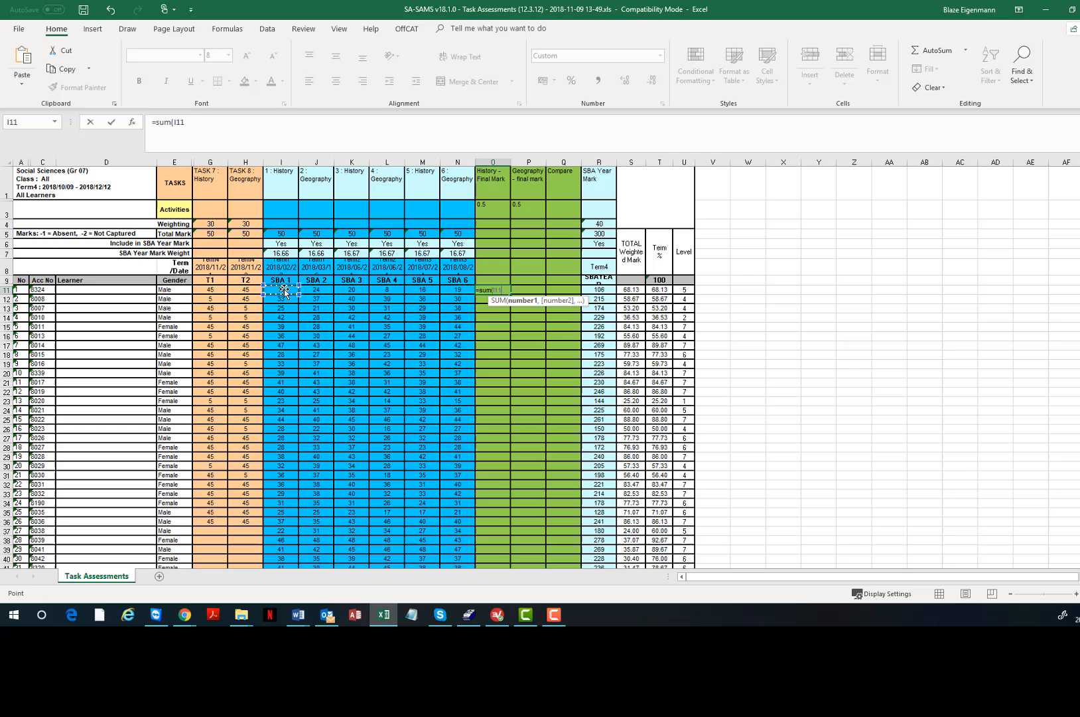
{"action": "type", "text": ","}
{"action": "left_click", "coordinate": [352, 290]}
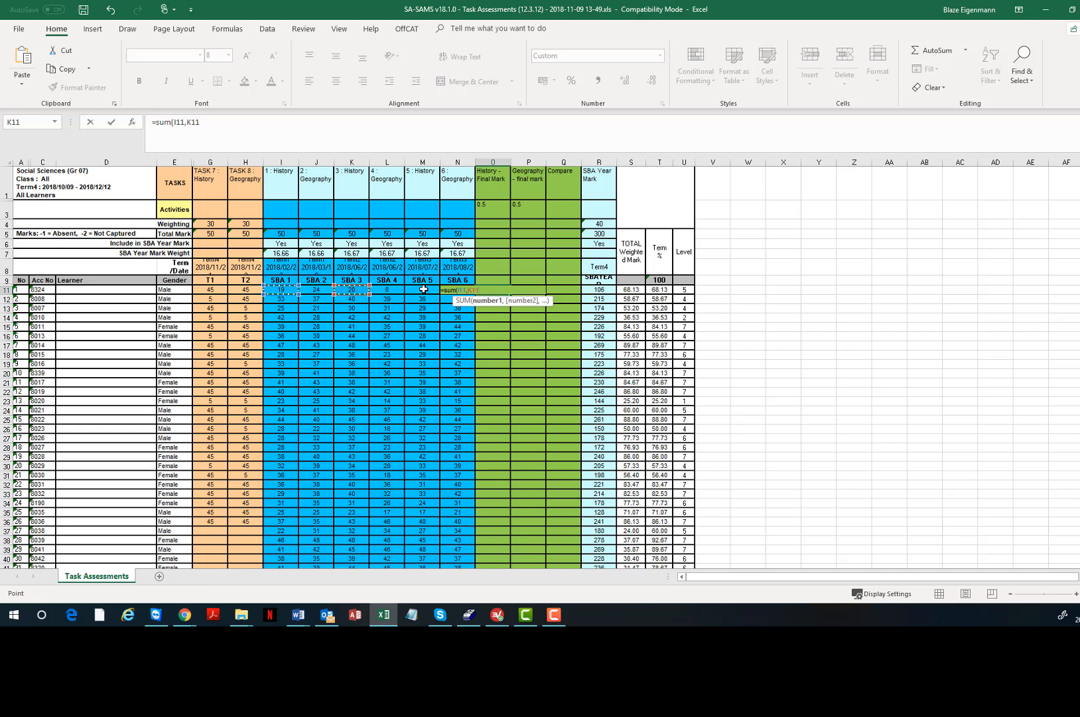
{"action": "type", "text": ","}
{"action": "left_click", "coordinate": [422, 290]}
{"action": "left_click", "coordinate": [234, 126]}
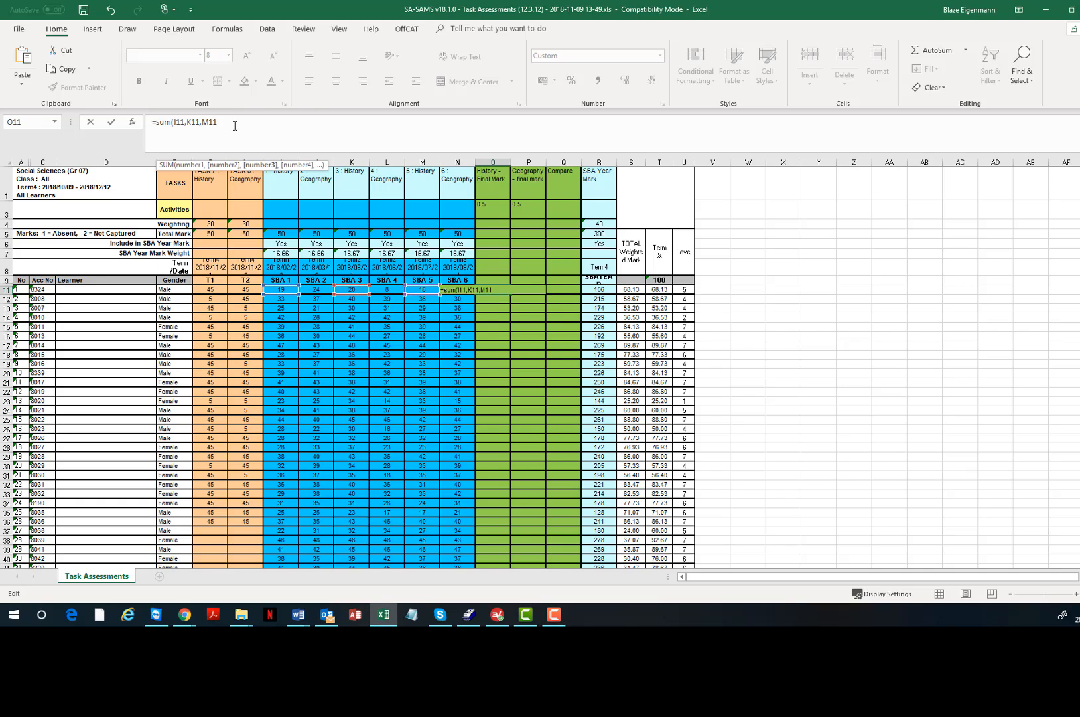
{"action": "type", "text": ")"}
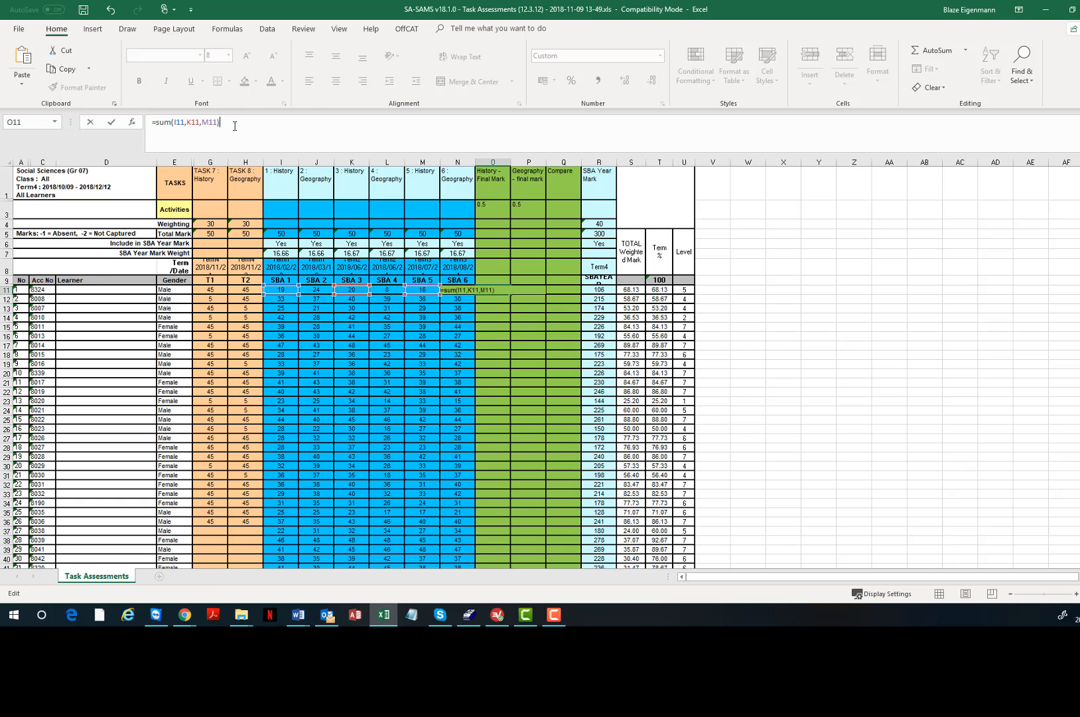
Extend the O11 formula by dividing the History marks by their total marks, /sum(I5,K5,M5).
{"action": "type", "text": "/sum"}
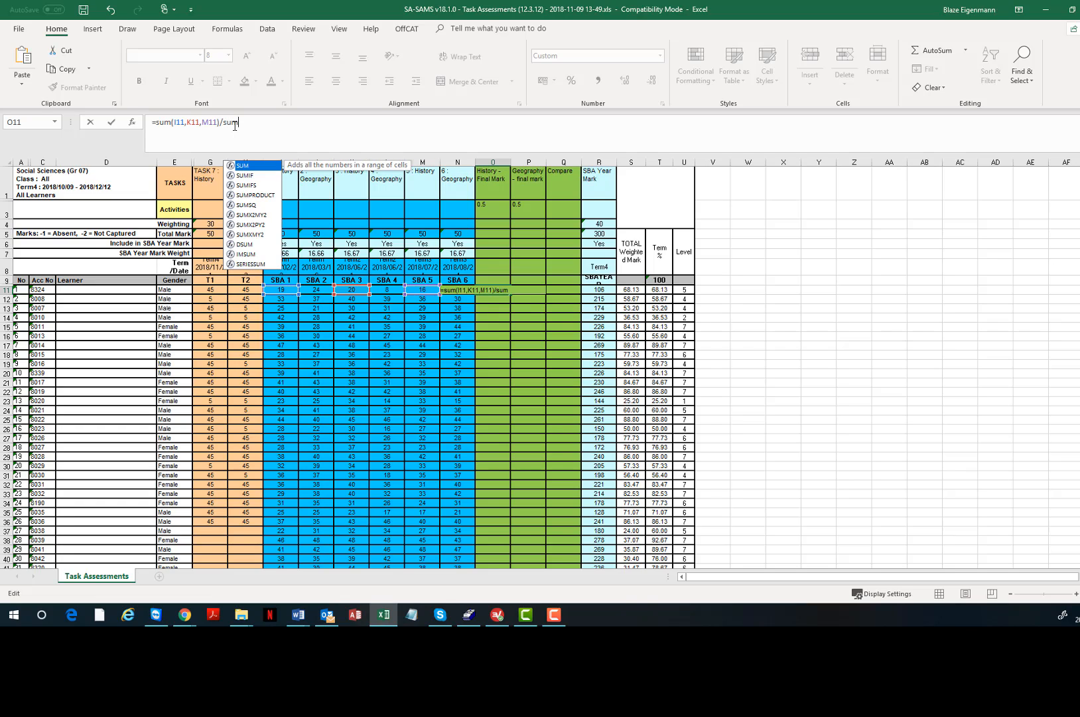
{"action": "type", "text": "("}
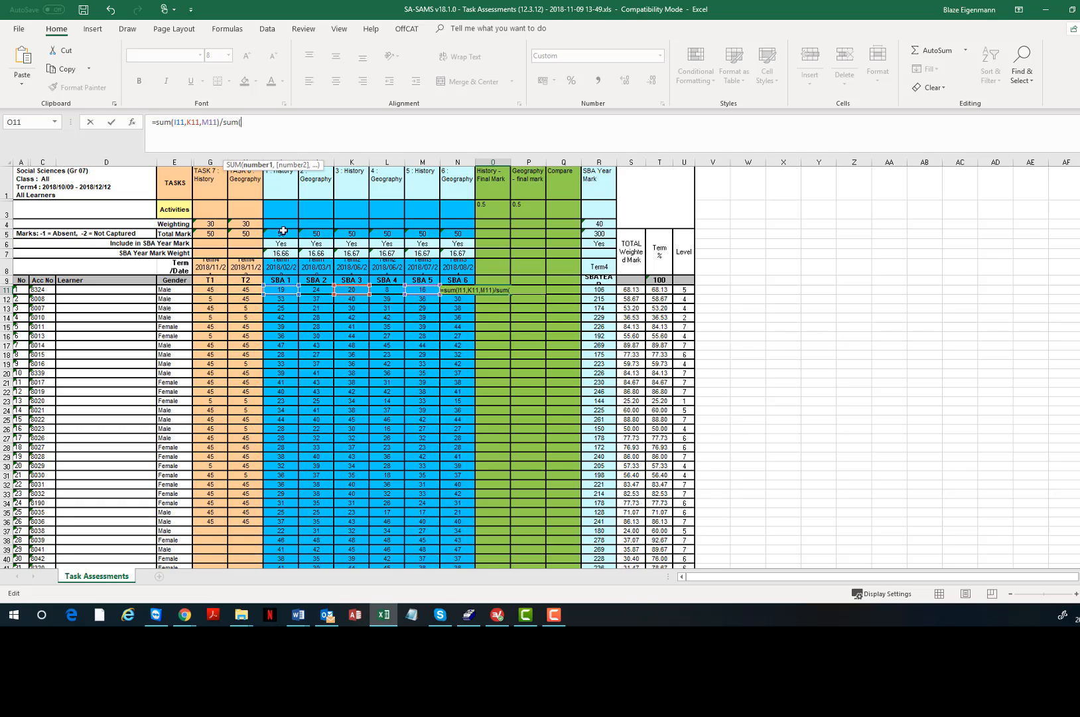
{"action": "left_click", "coordinate": [282, 234]}
{"action": "type", "text": ","}
{"action": "left_click", "coordinate": [352, 234]}
{"action": "type", "text": ","}
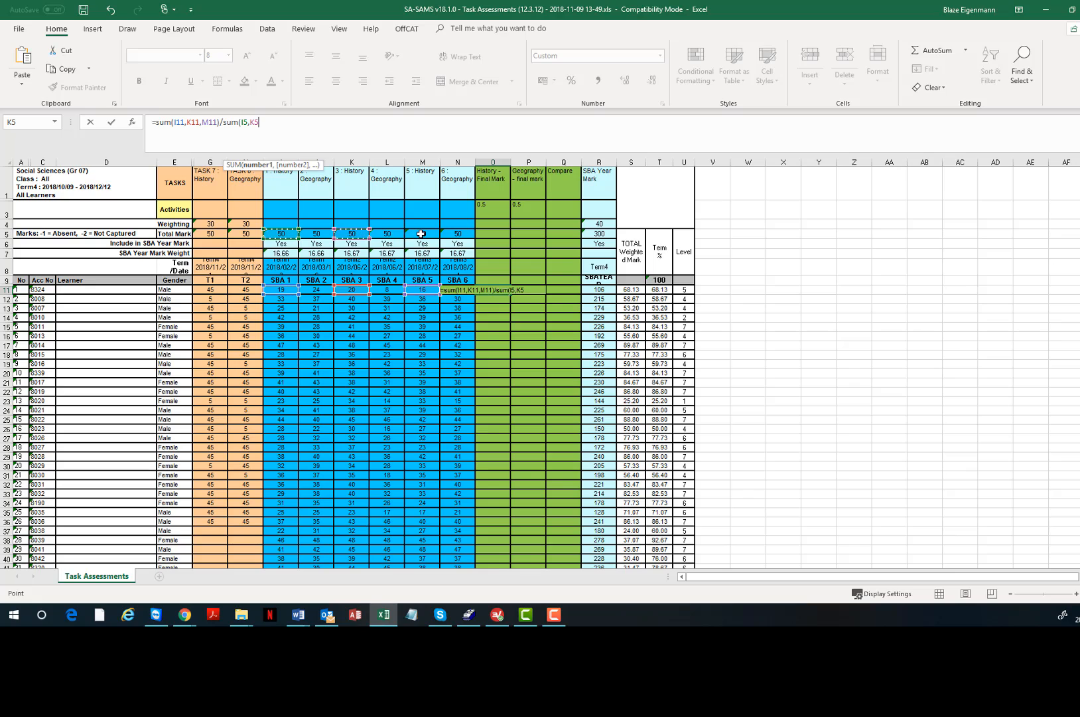
{"action": "left_click", "coordinate": [422, 234]}
{"action": "type", "text": ")"}
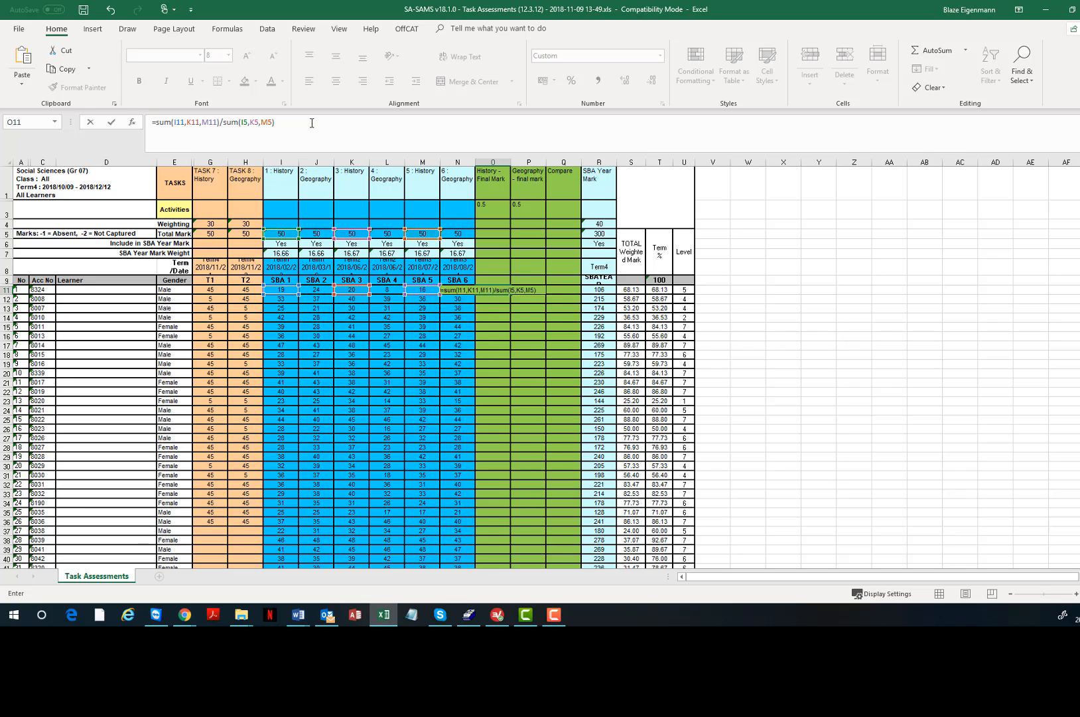
Enclose the SBA ratio in the O11 formula in parentheses and append "/40 + (" to it.
{"action": "left_click", "coordinate": [154, 123]}
{"action": "type", "text": "("}
{"action": "left_click", "coordinate": [322, 132]}
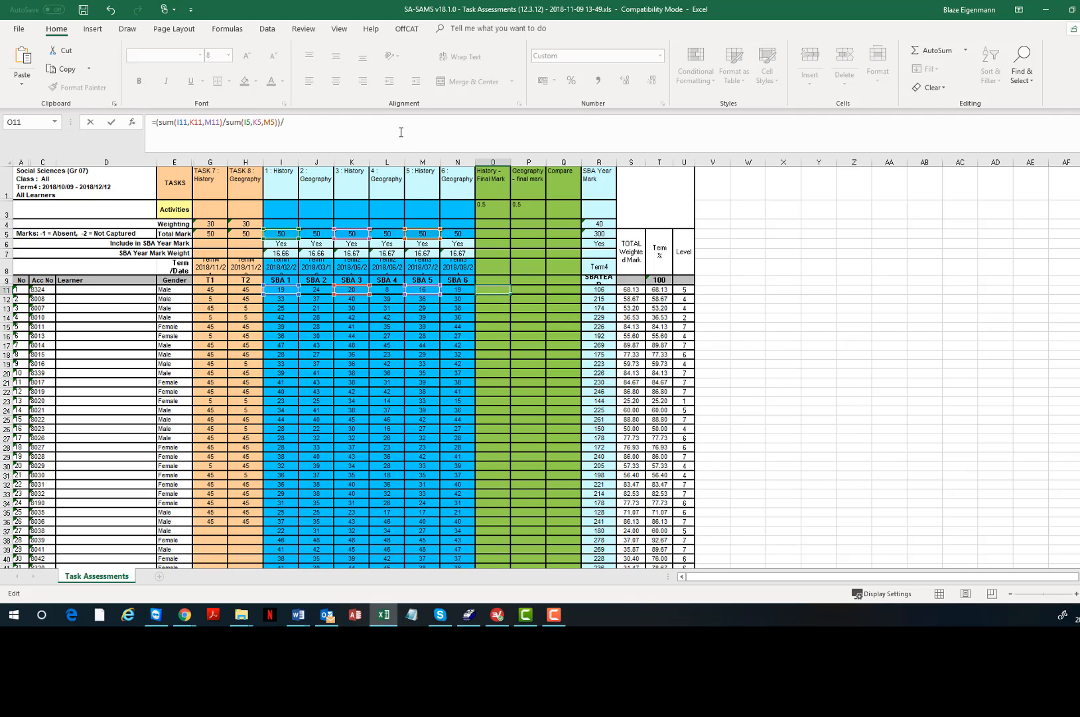
{"action": "type", "text": "40 + ("}
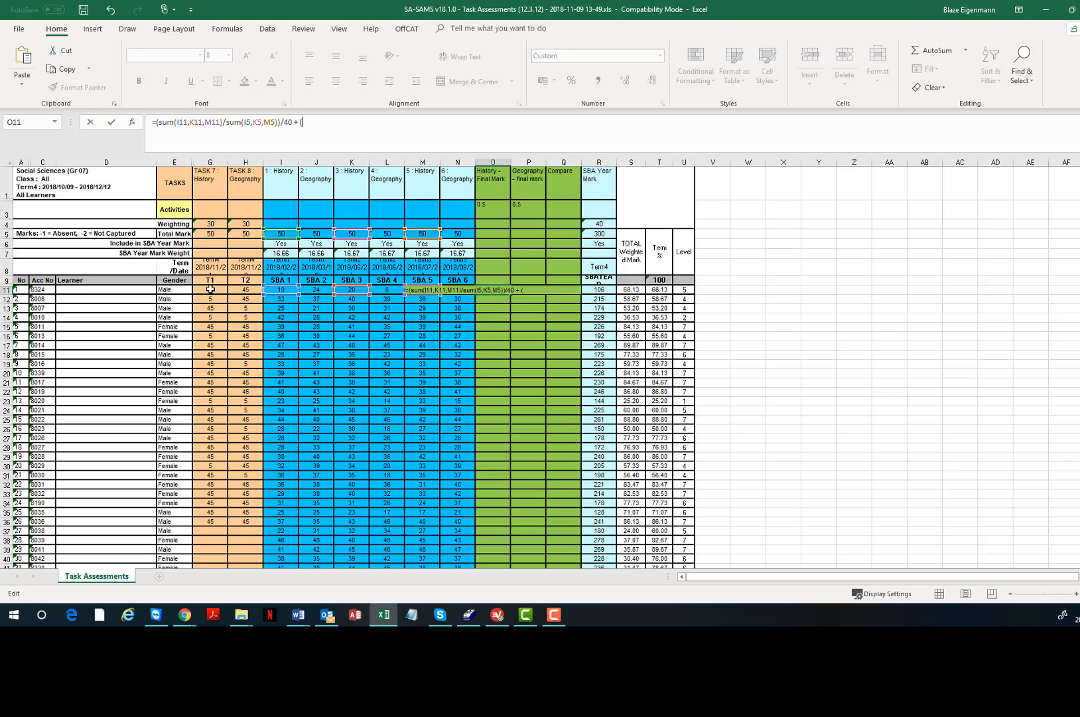
Extend the O11 formula with the History exam ratio, dividing the Task 7 mark in G11 by its total mark in G5.
{"action": "type", "text": ")/sum("}
{"action": "left_click", "coordinate": [211, 288]}
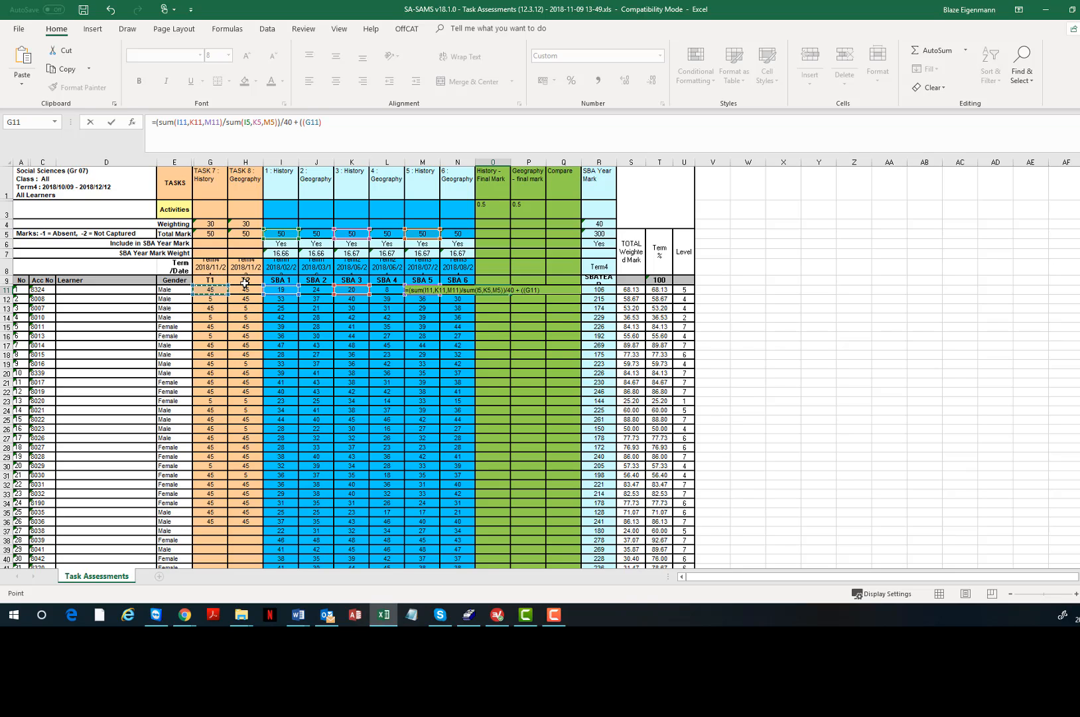
{"action": "type", "text": "/"}
{"action": "left_click", "coordinate": [211, 233]}
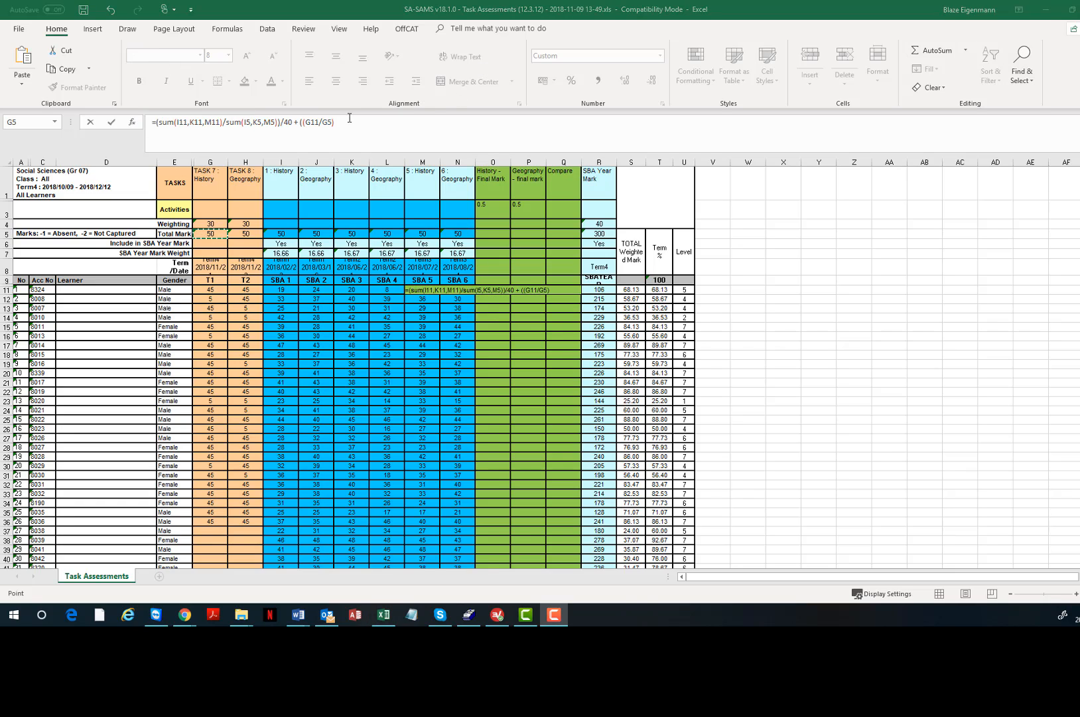
Multiply the exam ratio in O11 by 60, change the SBA part's /40 to *40, and complete the formula.
{"action": "left_click", "coordinate": [349, 126]}
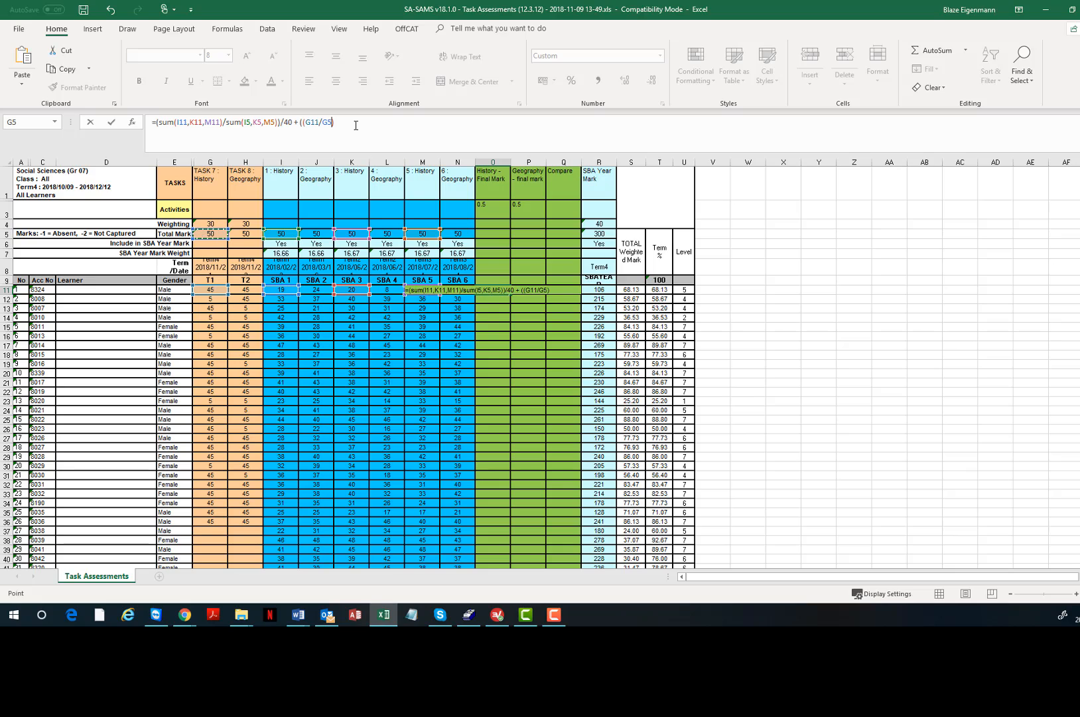
{"action": "key", "text": "Right"}
{"action": "type", "text": "*"}
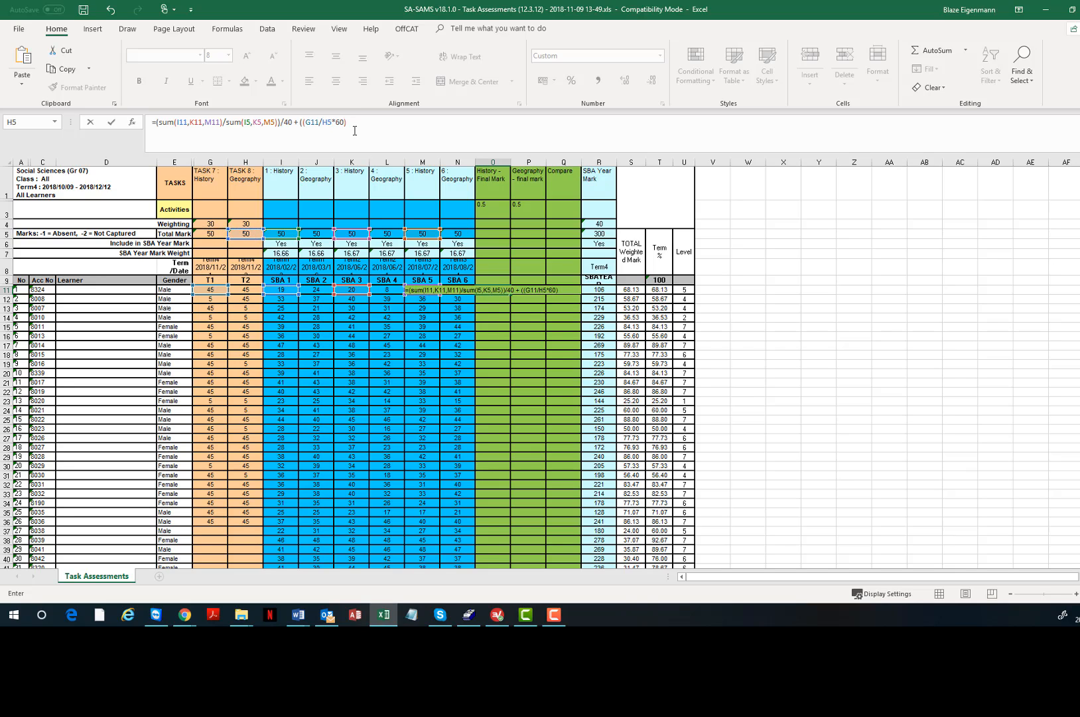
{"action": "left_click", "coordinate": [381, 126]}
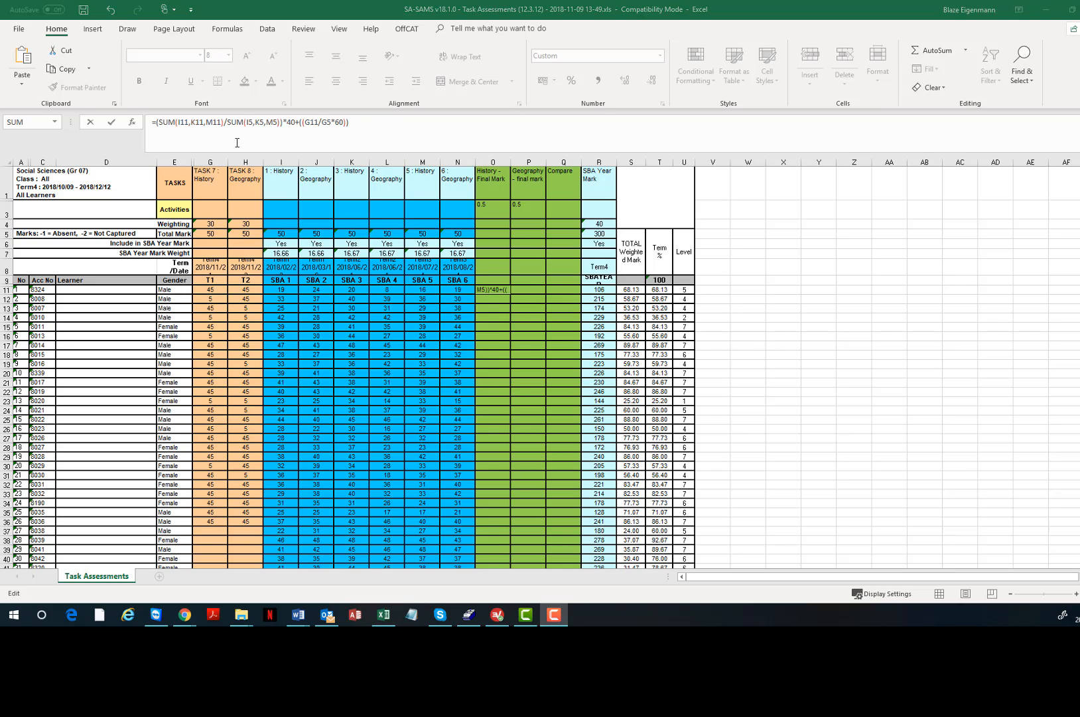
{"action": "left_click", "coordinate": [286, 123]}
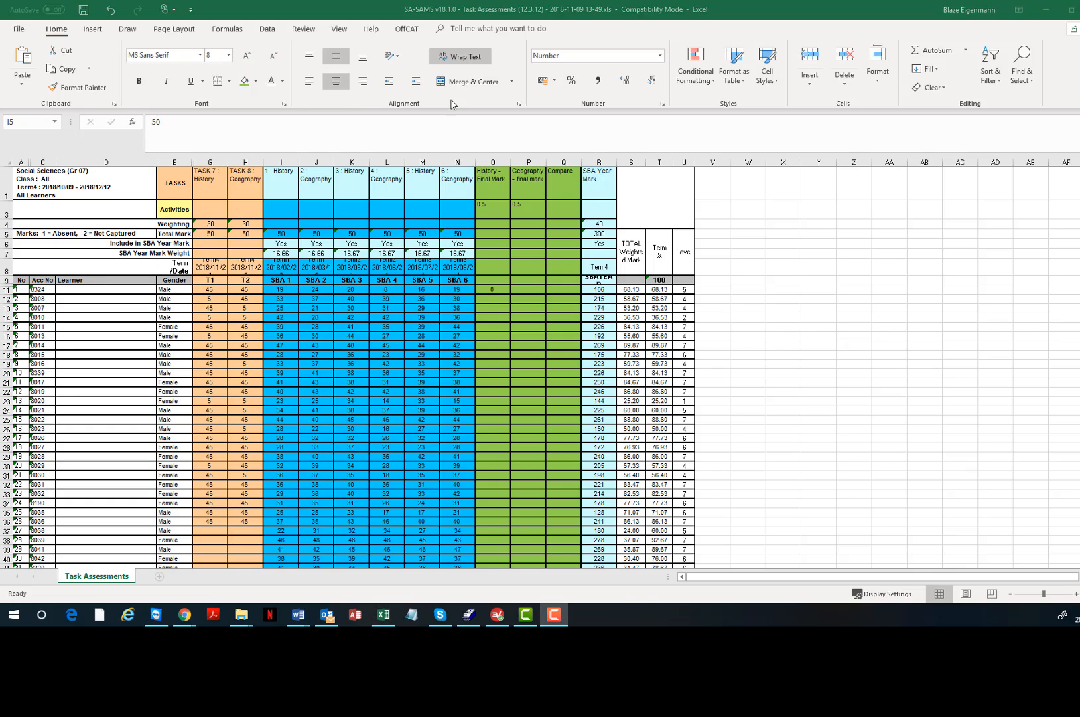
Re-enter the total mark 50 for each of the six SBA tasks in cells I5 through N5.
{"action": "left_click", "coordinate": [280, 232]}
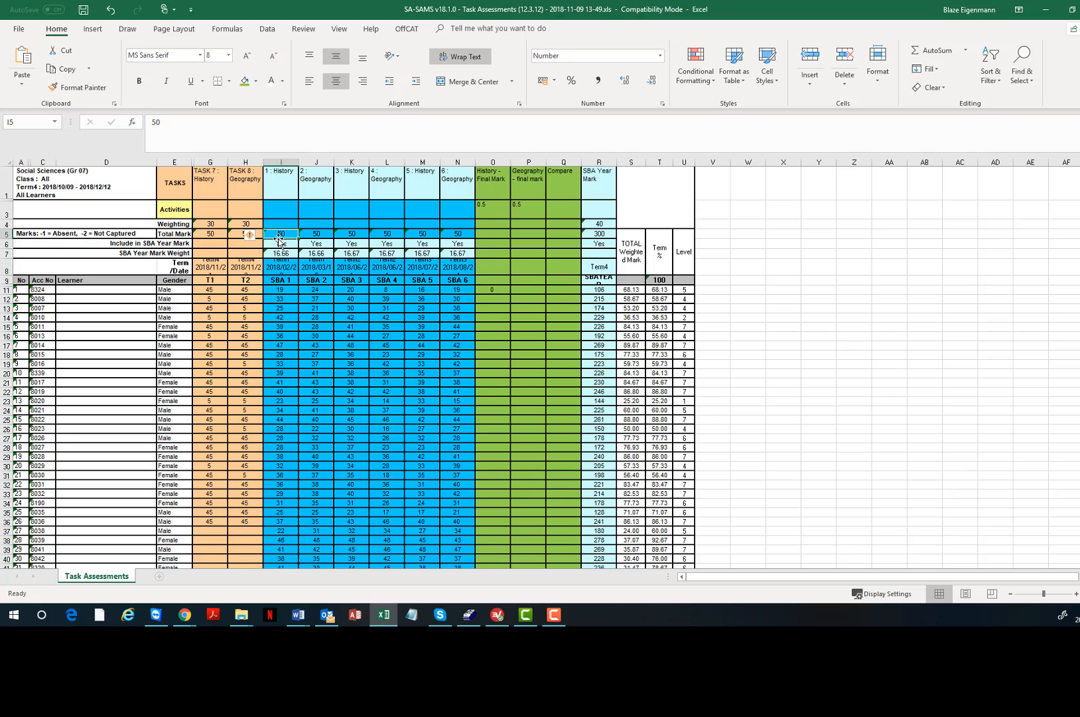
{"action": "type", "text": "50"}
{"action": "left_click", "coordinate": [316, 234]}
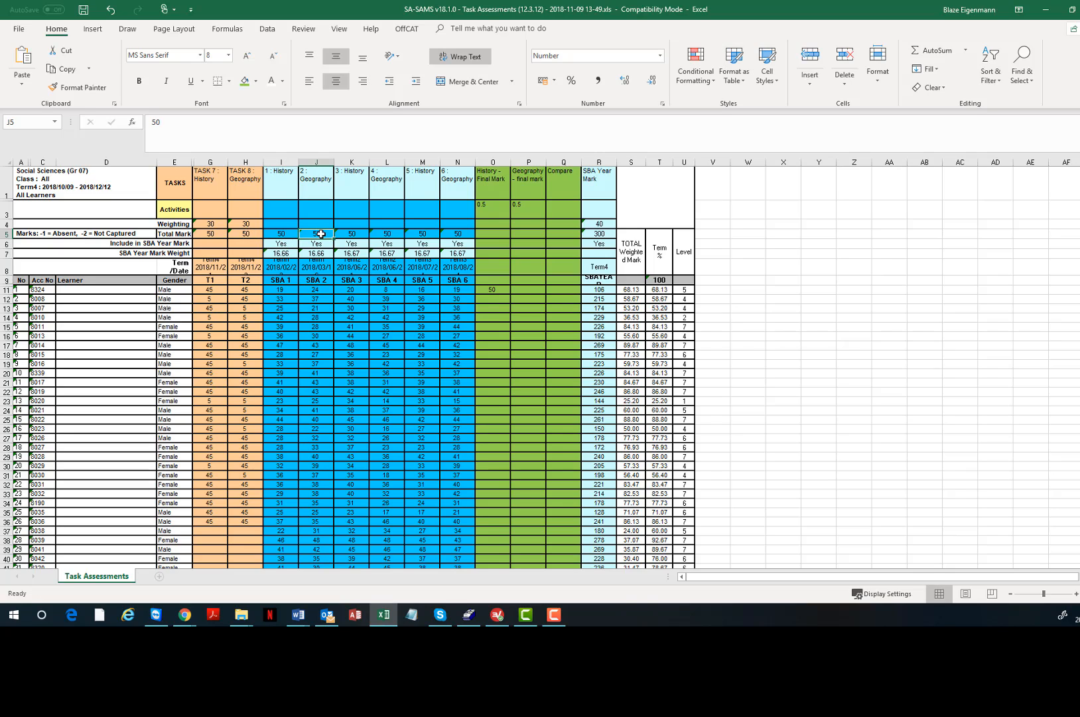
{"action": "type", "text": "50"}
{"action": "left_click", "coordinate": [357, 233]}
{"action": "type", "text": "50"}
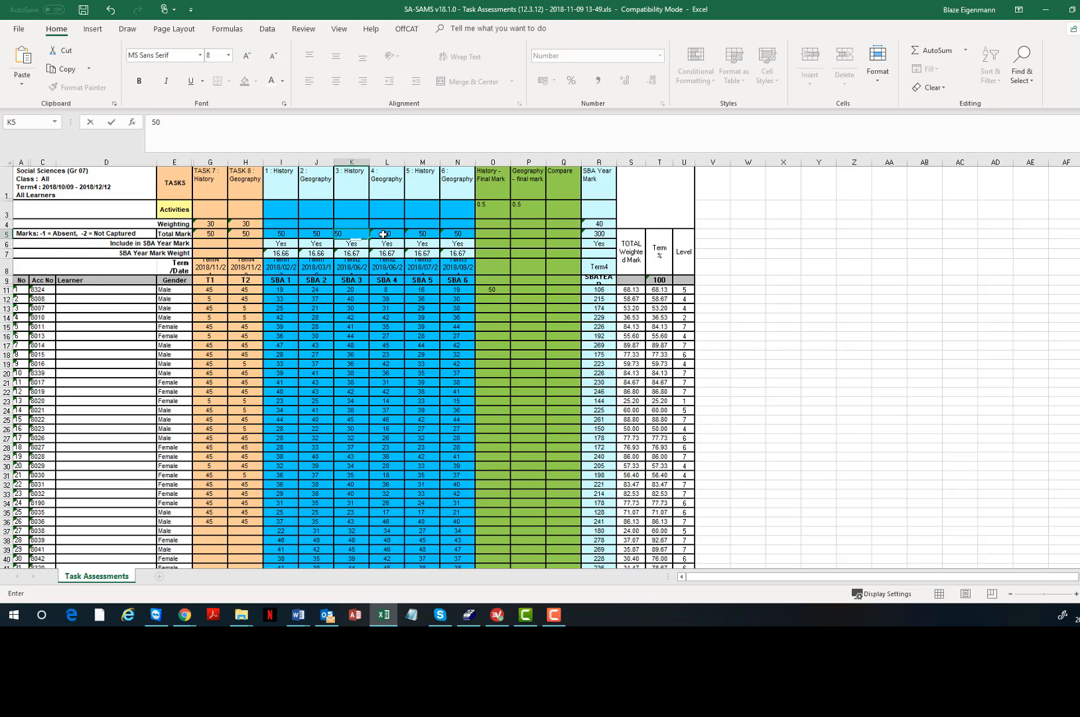
{"action": "left_click", "coordinate": [384, 234]}
{"action": "type", "text": "50"}
{"action": "left_click", "coordinate": [415, 233]}
{"action": "type", "text": "50"}
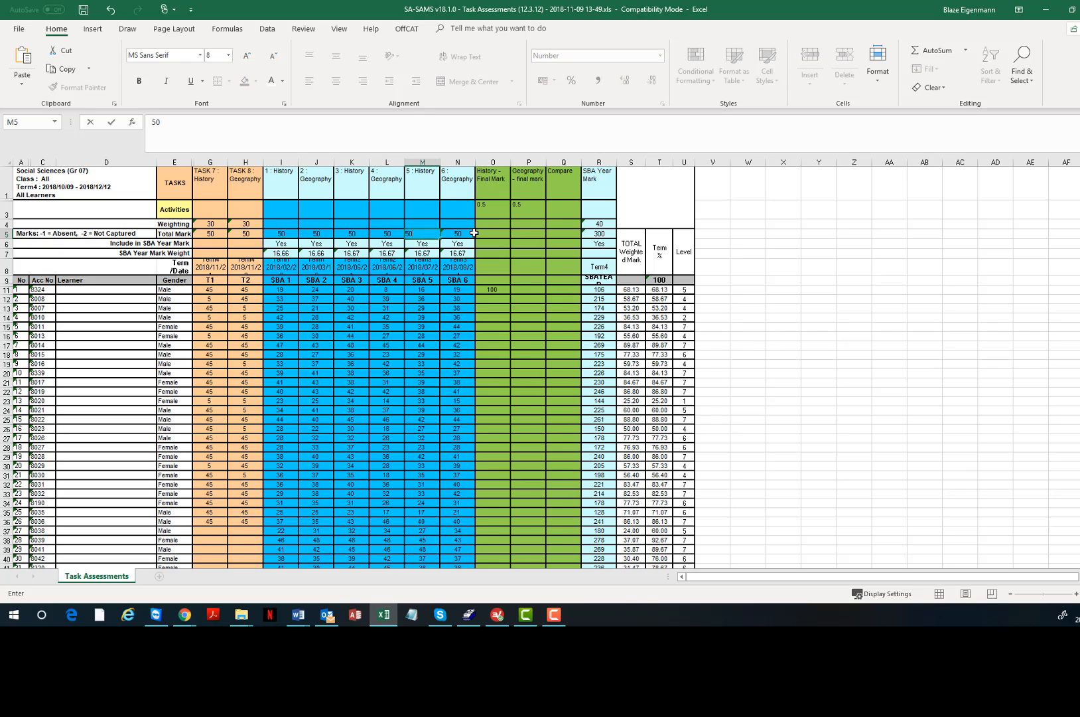
{"action": "left_click", "coordinate": [461, 234]}
{"action": "type", "text": "50"}
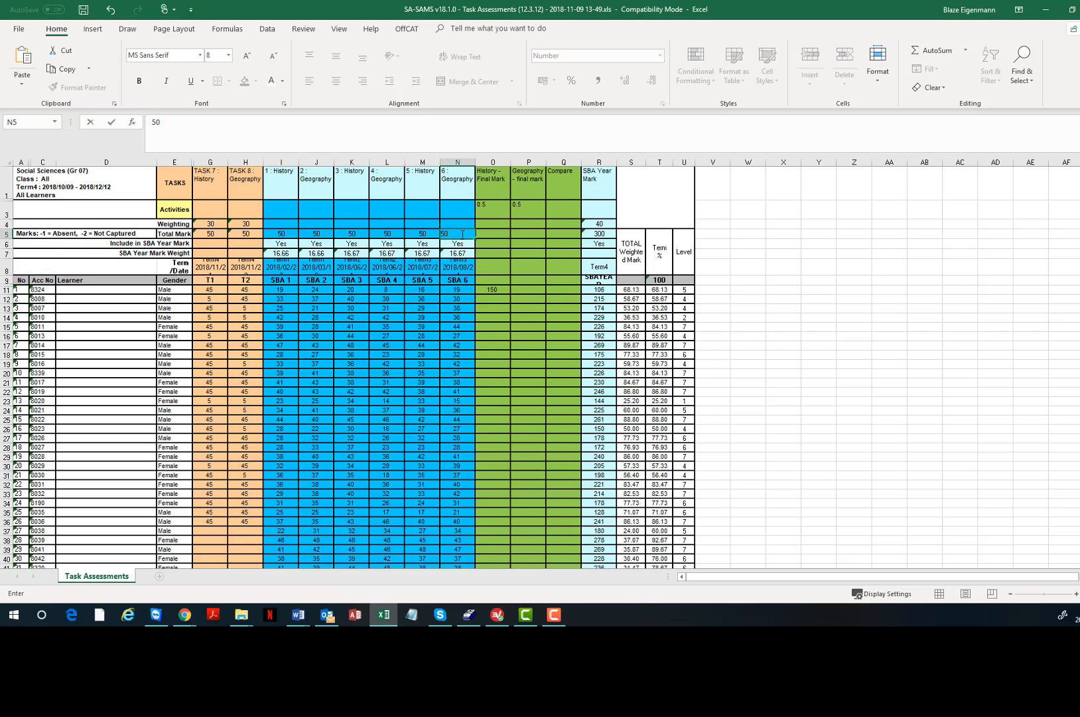
Format the SBA total marks in I5:N5 as Number with 0 decimal places.
{"action": "left_click_drag", "start_coordinate": [281, 234], "coordinate": [444, 234]}
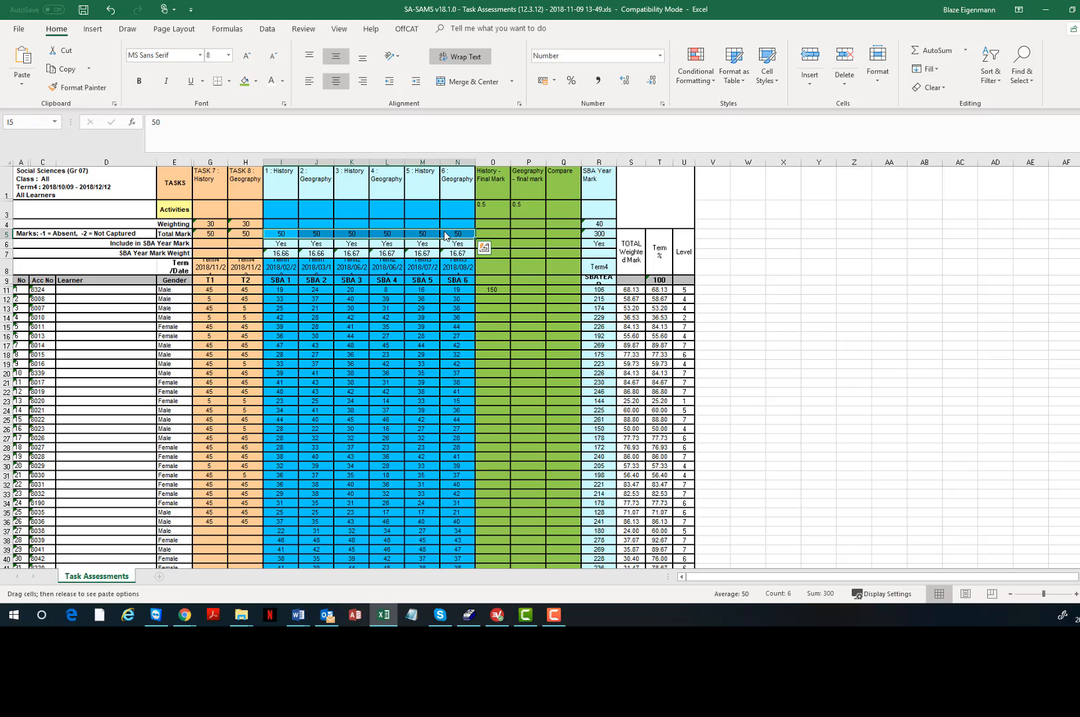
{"action": "right_click", "coordinate": [454, 232]}
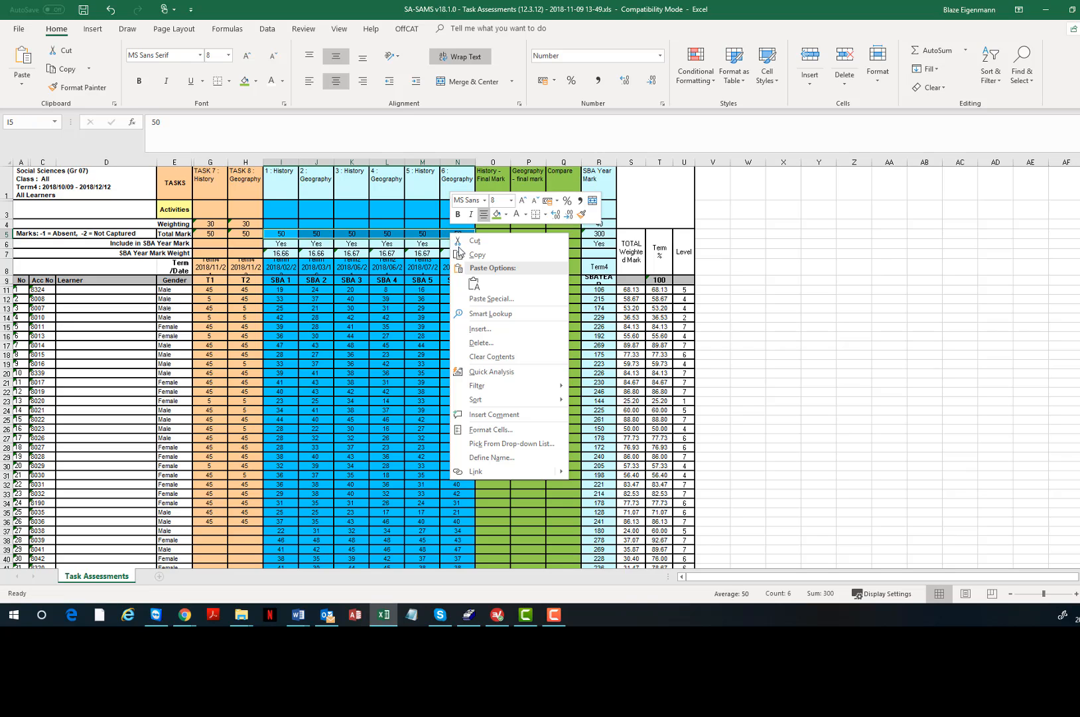
{"action": "left_click", "coordinate": [485, 413]}
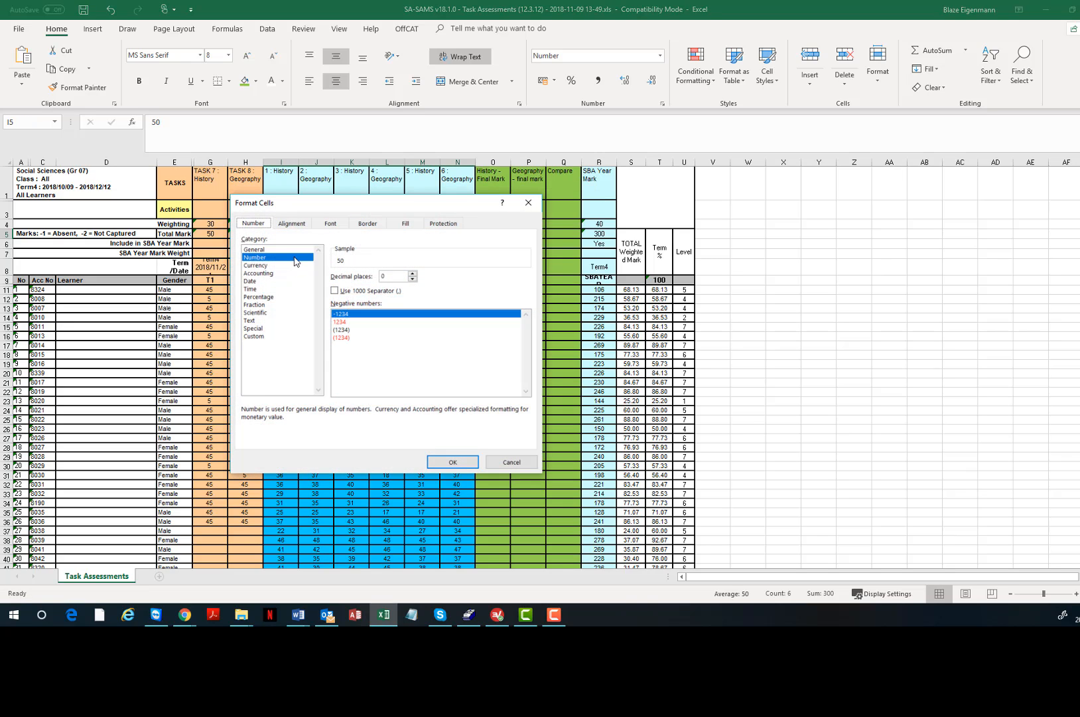
{"action": "left_click", "coordinate": [451, 462]}
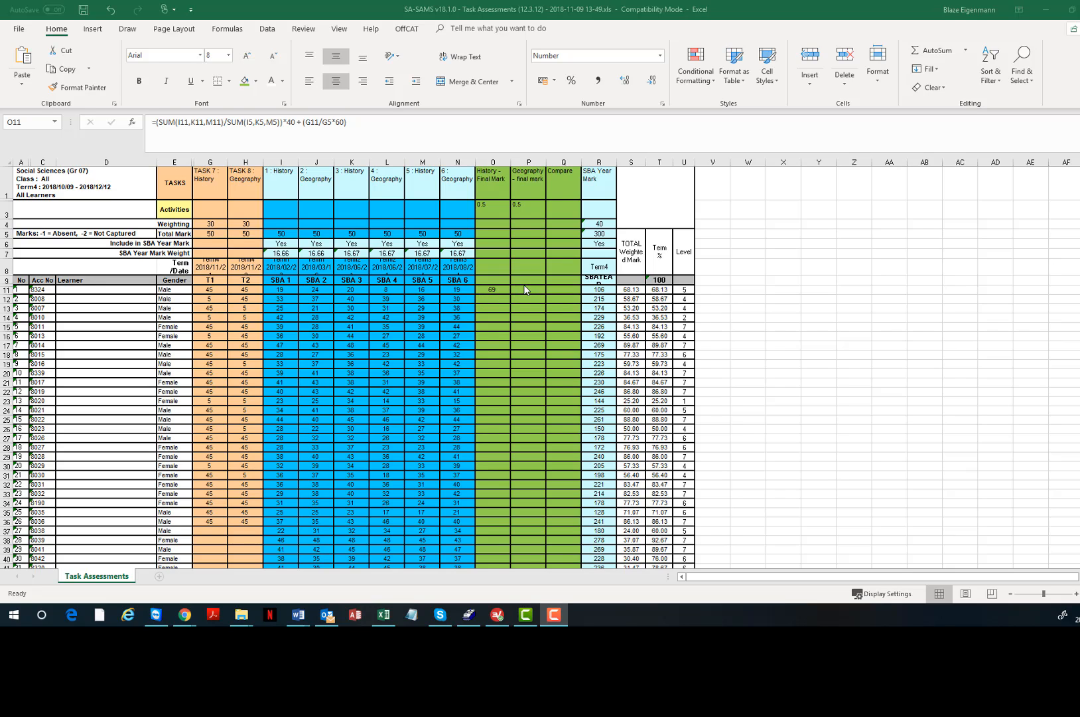
Copy the History final mark formula from O11 into P11 for Geography and check its cell references.
{"action": "left_click", "coordinate": [526, 289]}
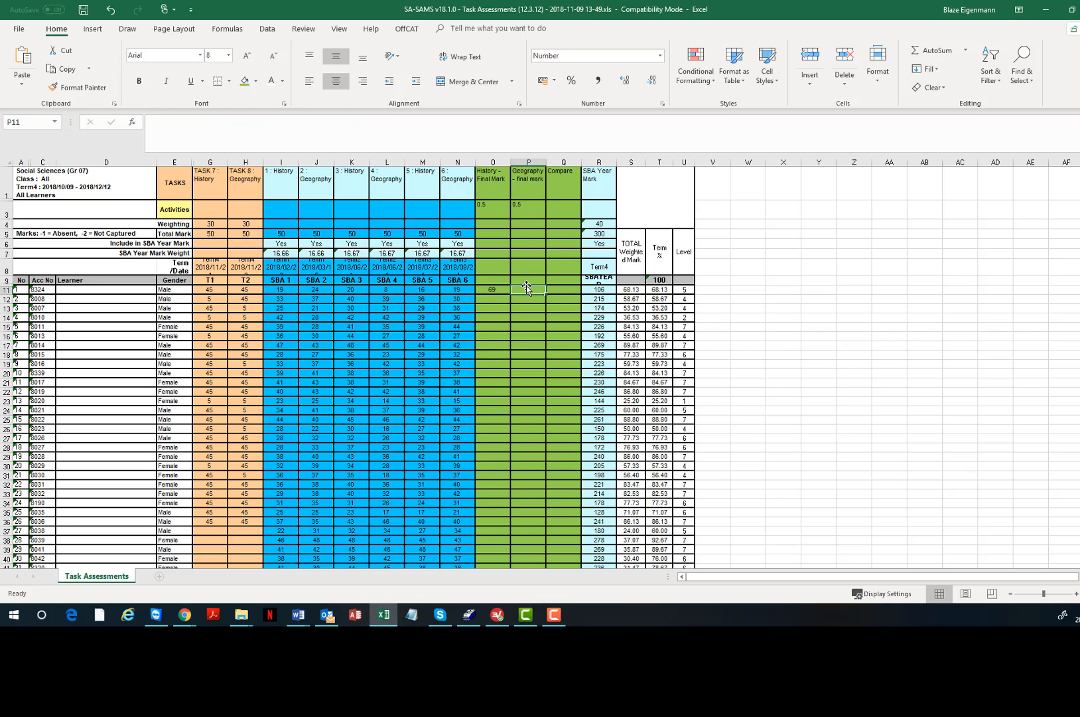
{"action": "right_click", "coordinate": [491, 290]}
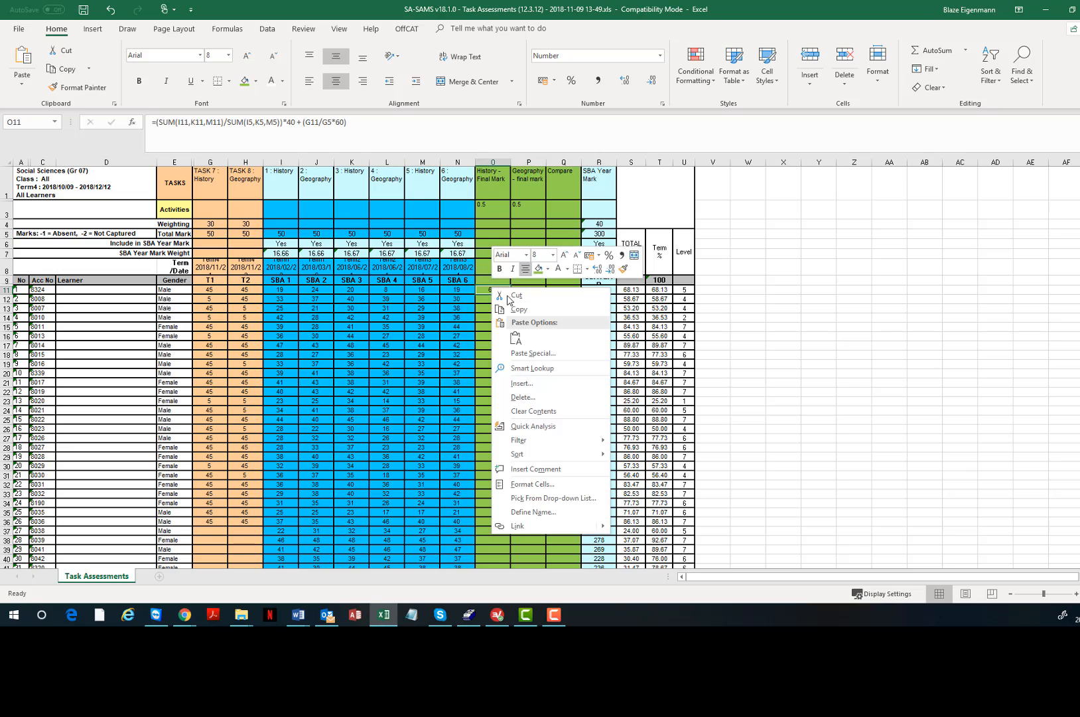
{"action": "left_click", "coordinate": [519, 309]}
{"action": "left_click", "coordinate": [526, 290]}
{"action": "right_click", "coordinate": [526, 290]}
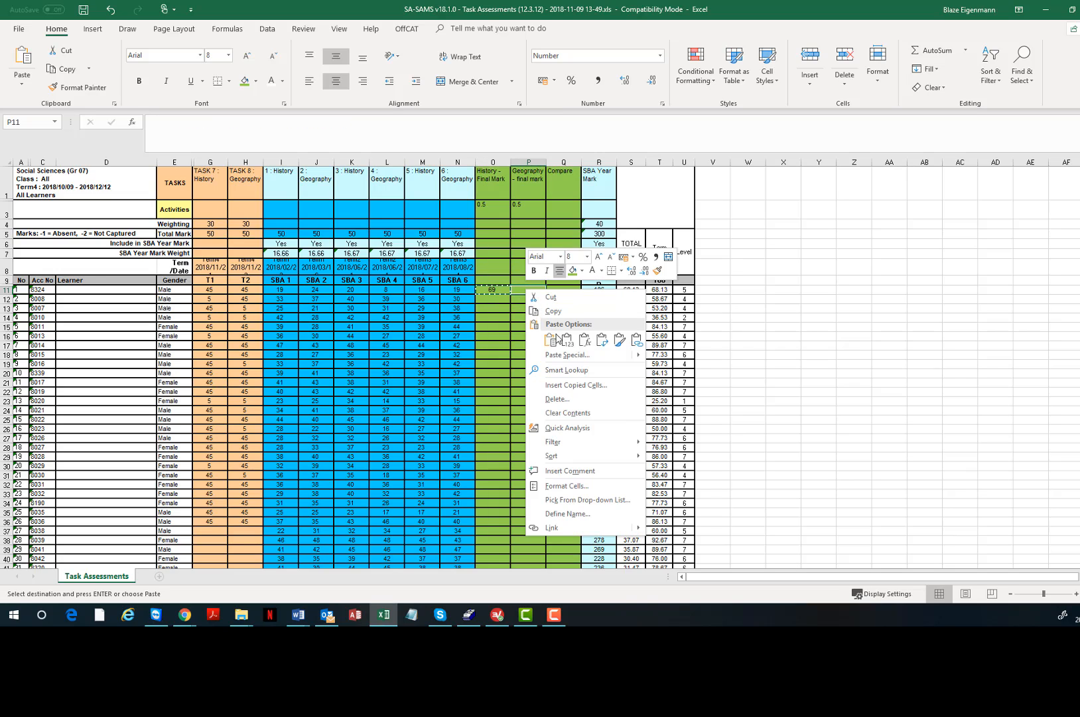
{"action": "left_click", "coordinate": [550, 340]}
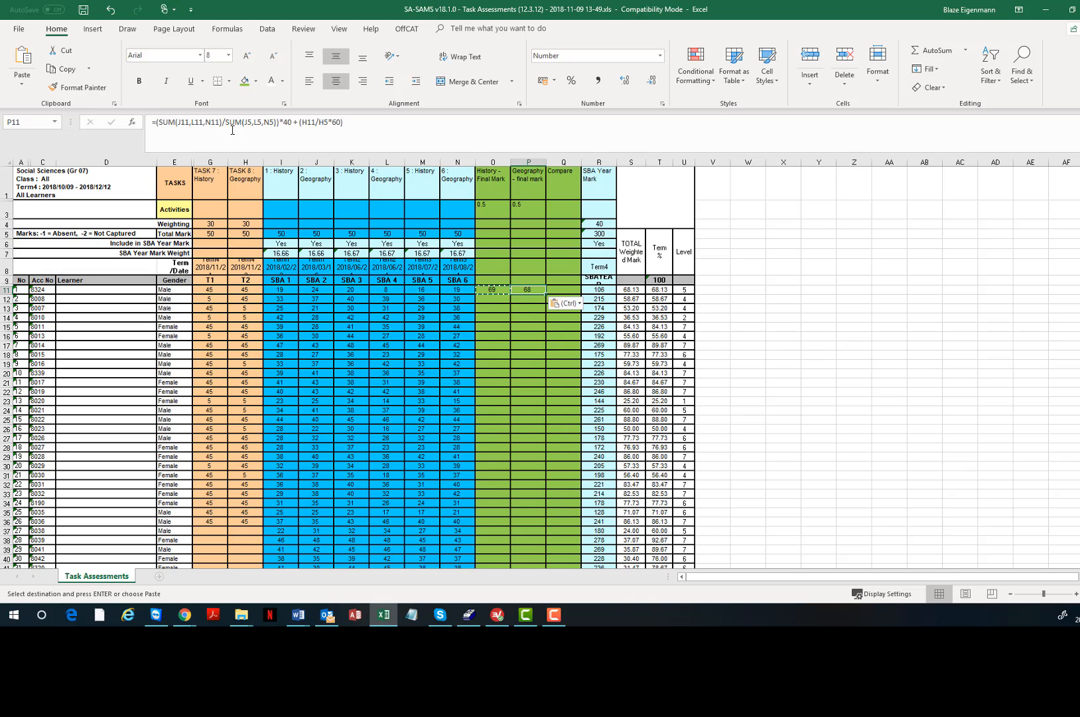
{"action": "left_click", "coordinate": [255, 119]}
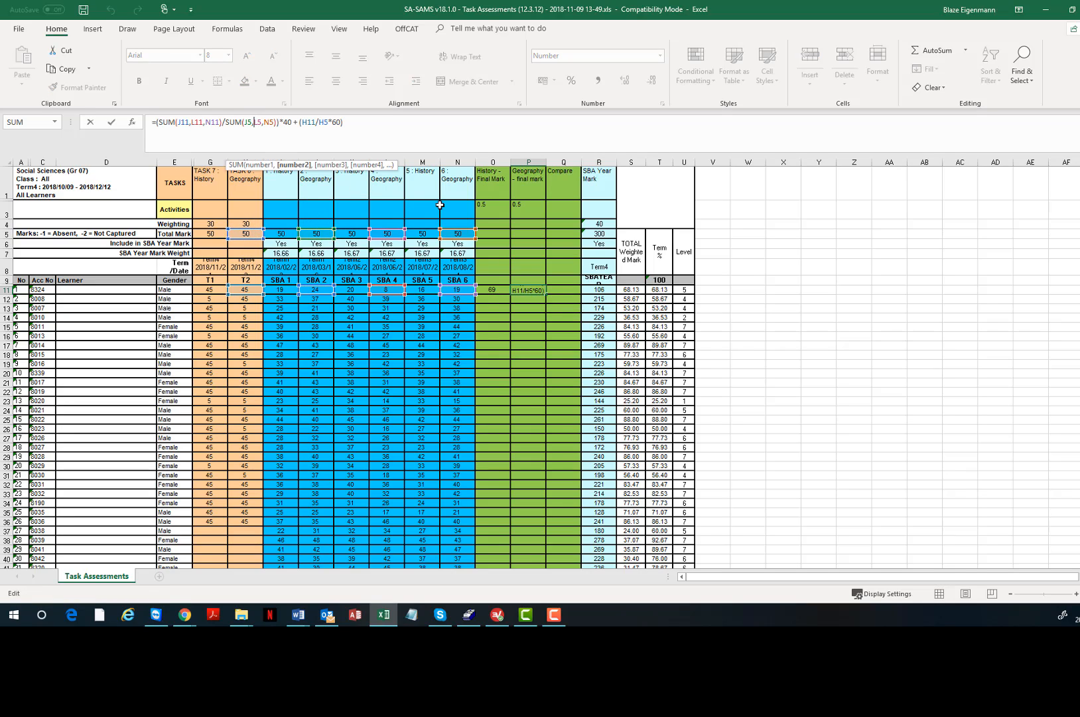
{"action": "key", "text": "Escape"}
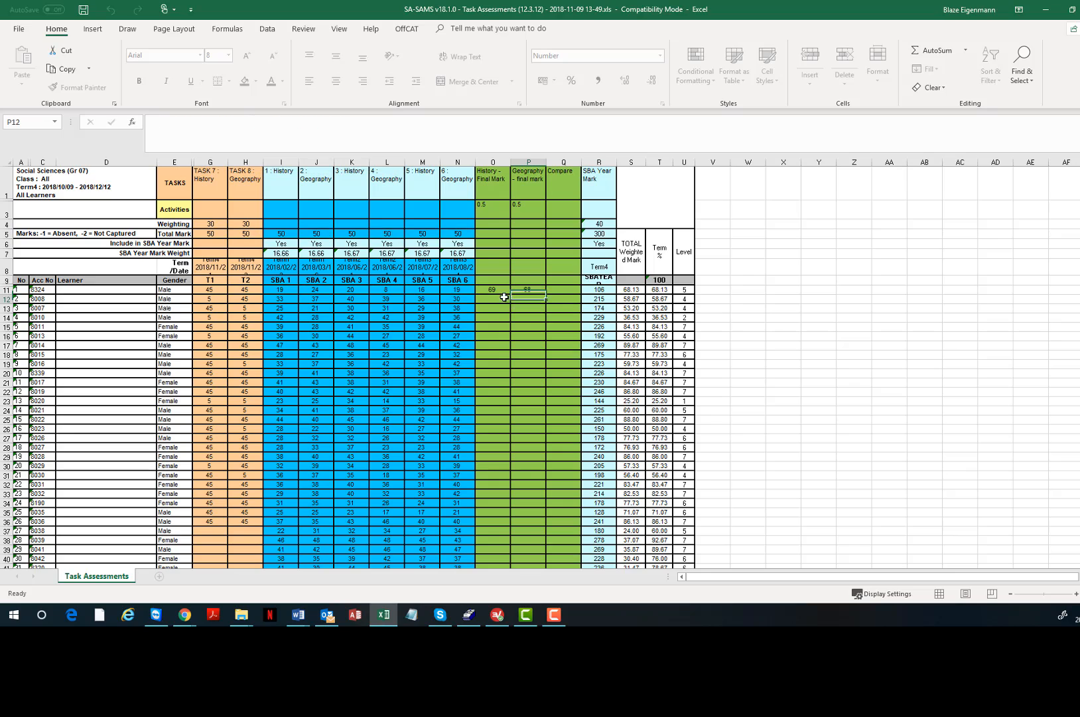
Format the green final mark and Compare cells O11:Q35 as Number with 2 decimal places.
{"action": "left_click", "coordinate": [495, 289]}
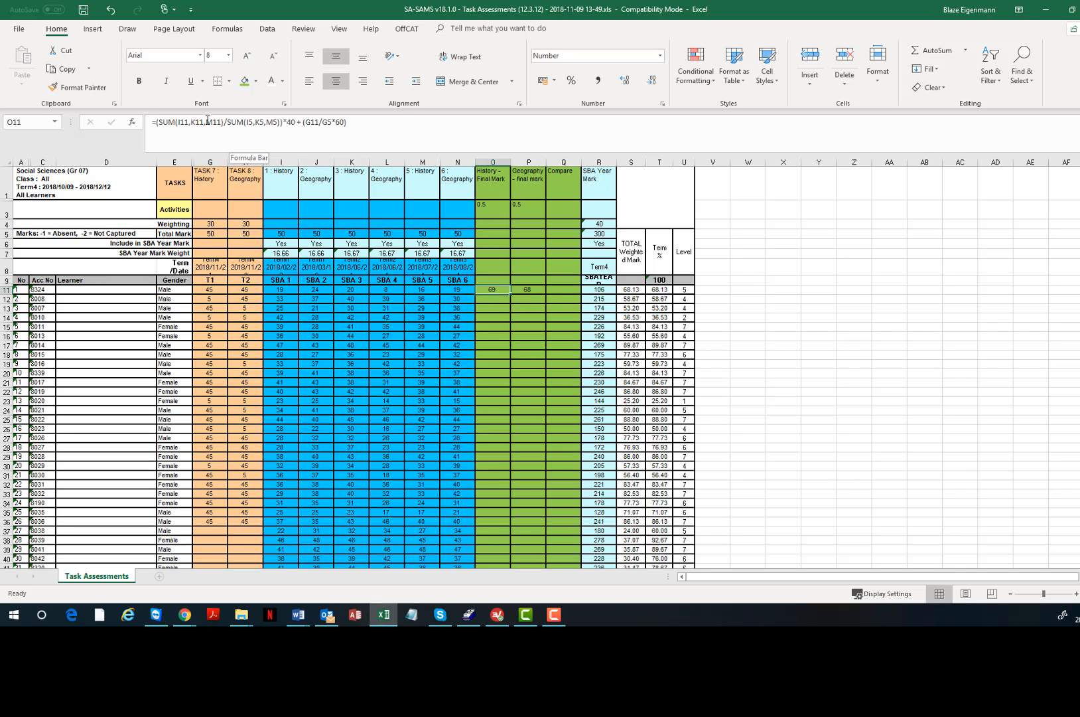
{"action": "left_click_drag", "start_coordinate": [491, 289], "coordinate": [565, 512]}
{"action": "right_click", "coordinate": [565, 512]}
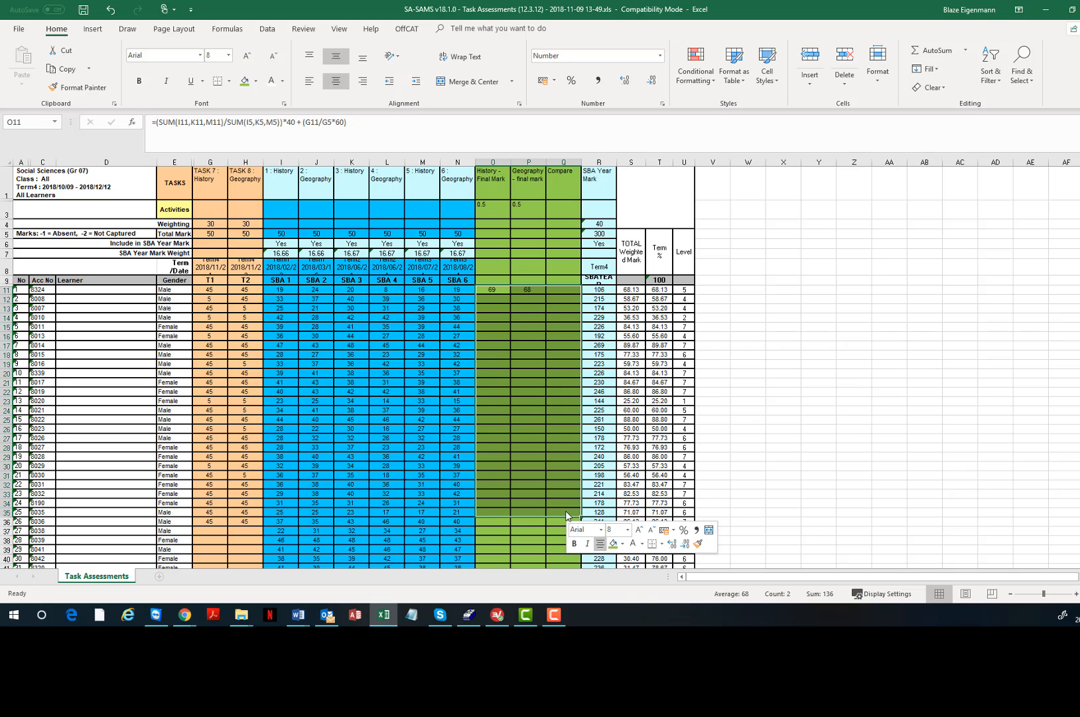
{"action": "left_click", "coordinate": [604, 463]}
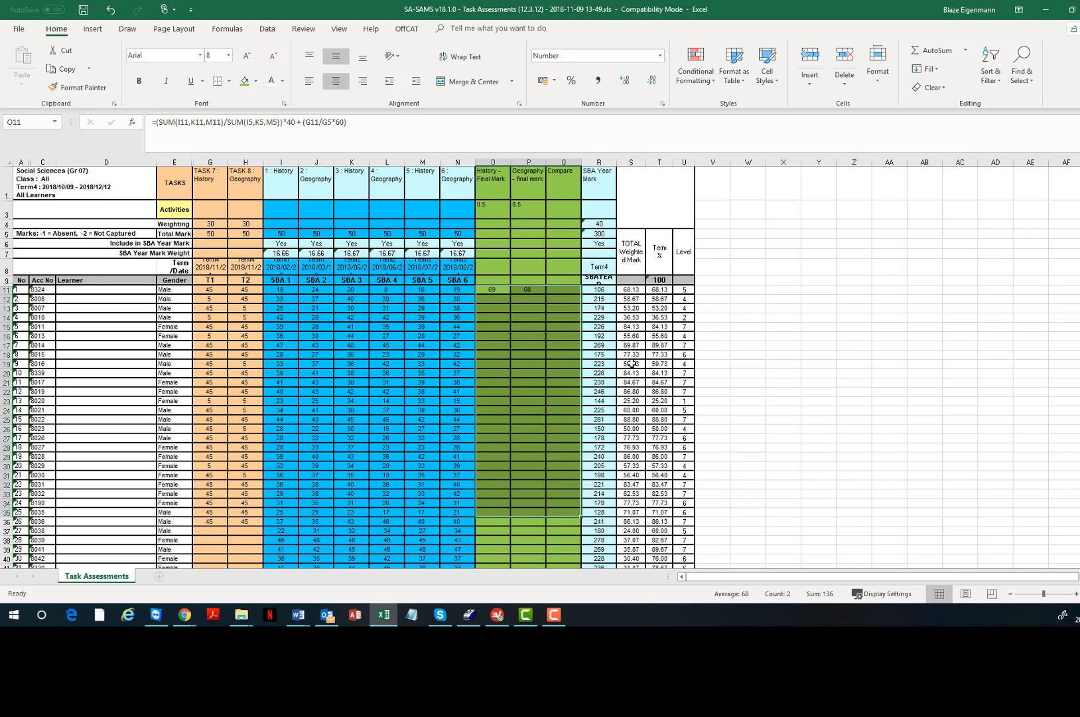
{"action": "left_click", "coordinate": [366, 285]}
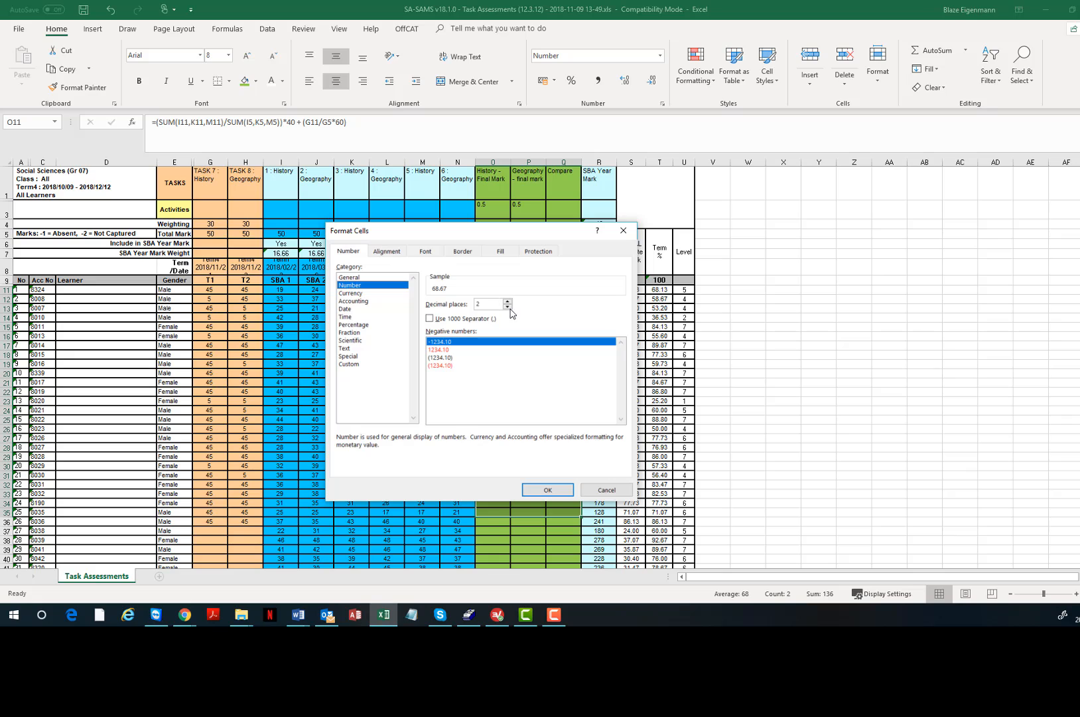
{"action": "left_click", "coordinate": [554, 491]}
{"action": "left_click", "coordinate": [537, 308]}
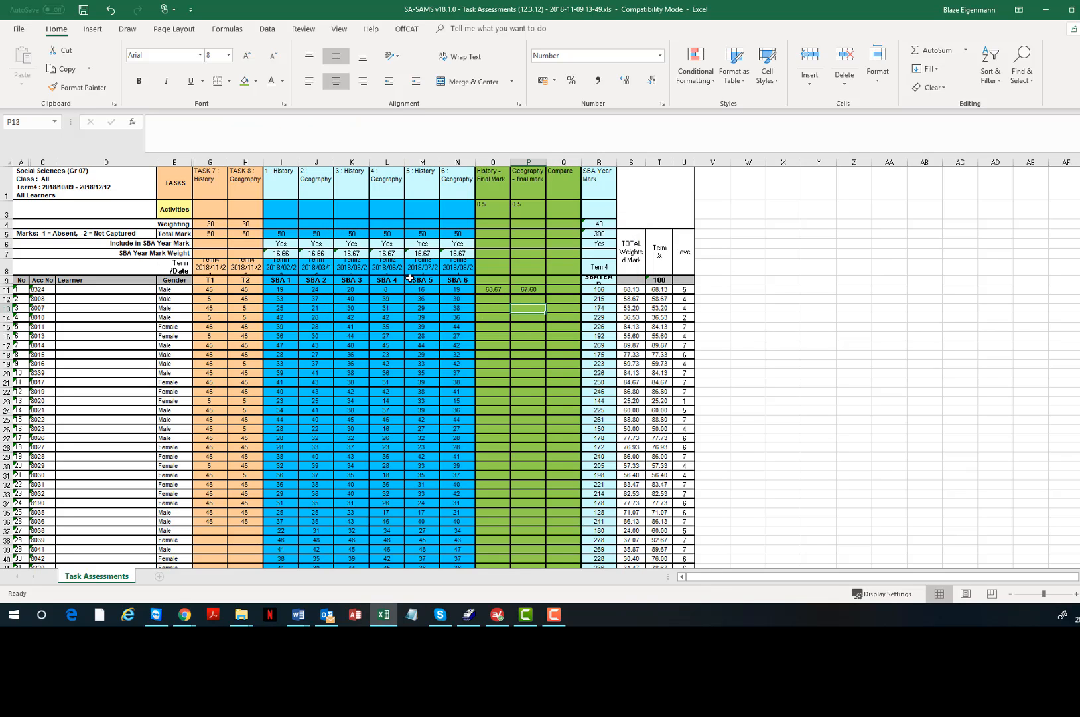
Lock row 5 for the total marks in the O11 formula, making the references I$5, K$5, M$5 and G$5.
{"action": "left_click", "coordinate": [492, 290]}
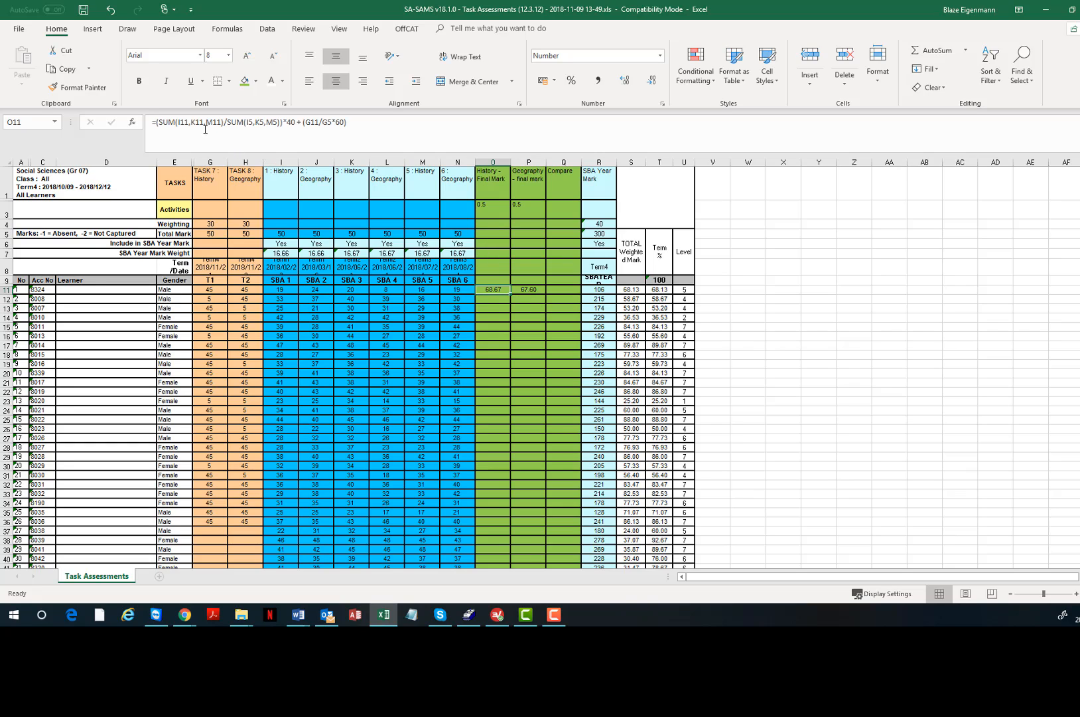
{"action": "left_click", "coordinate": [249, 123]}
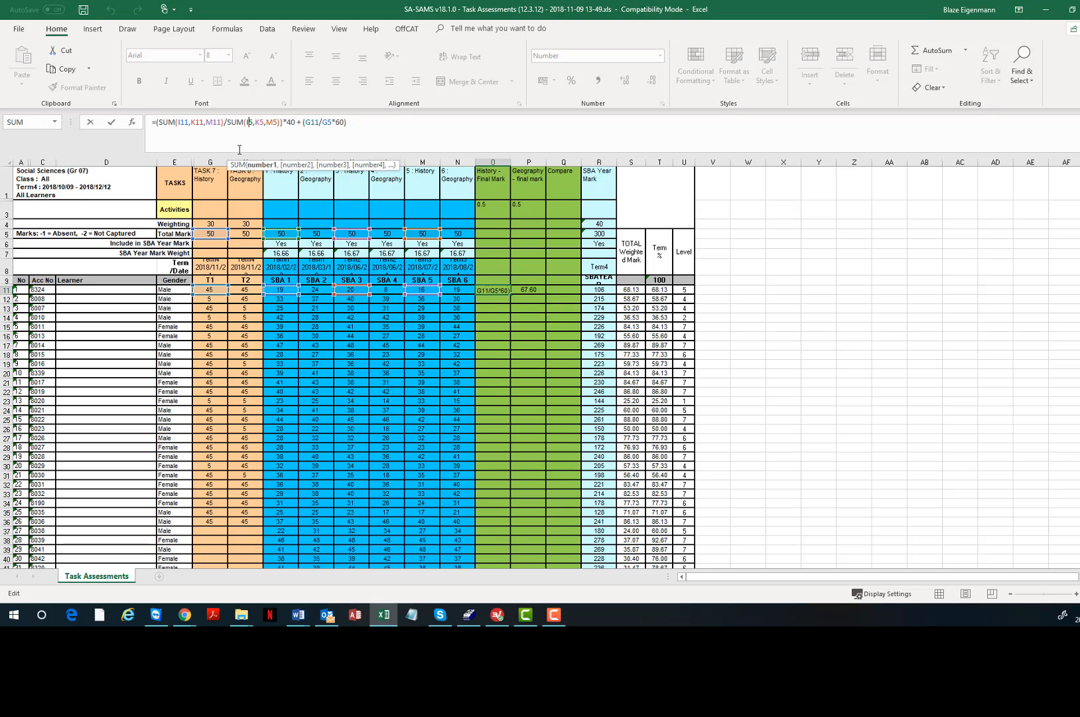
{"action": "type", "text": "$"}
{"action": "left_click", "coordinate": [264, 124]}
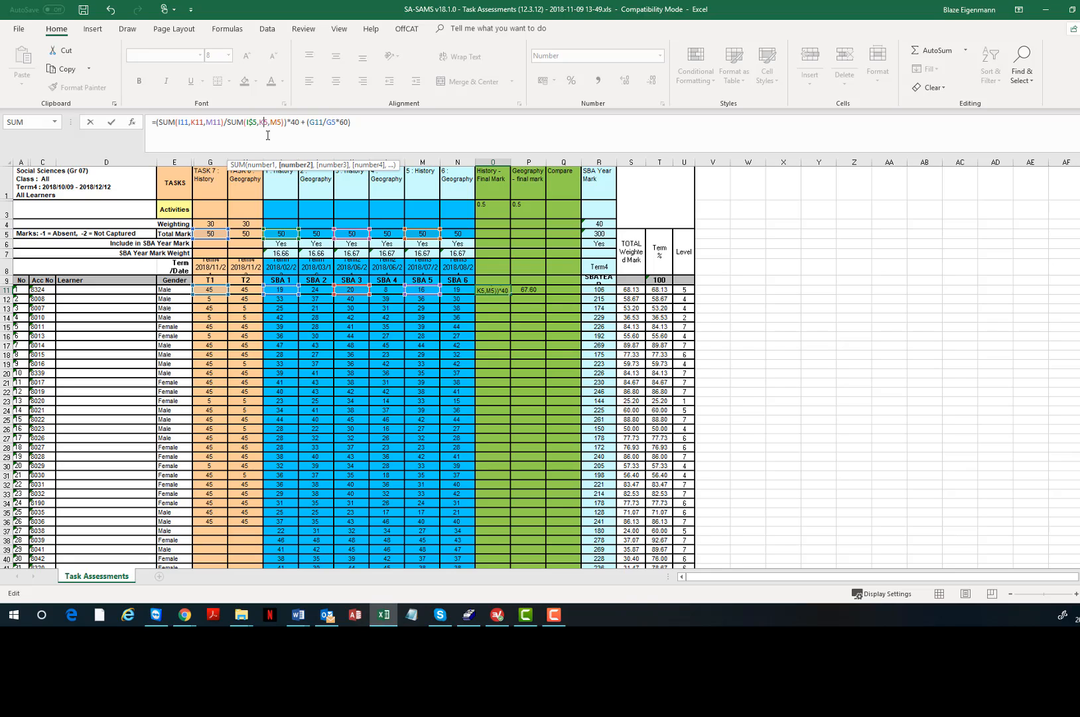
{"action": "type", "text": "$"}
{"action": "left_click", "coordinate": [282, 123]}
{"action": "type", "text": "$"}
{"action": "left_click", "coordinate": [339, 124]}
{"action": "type", "text": "$"}
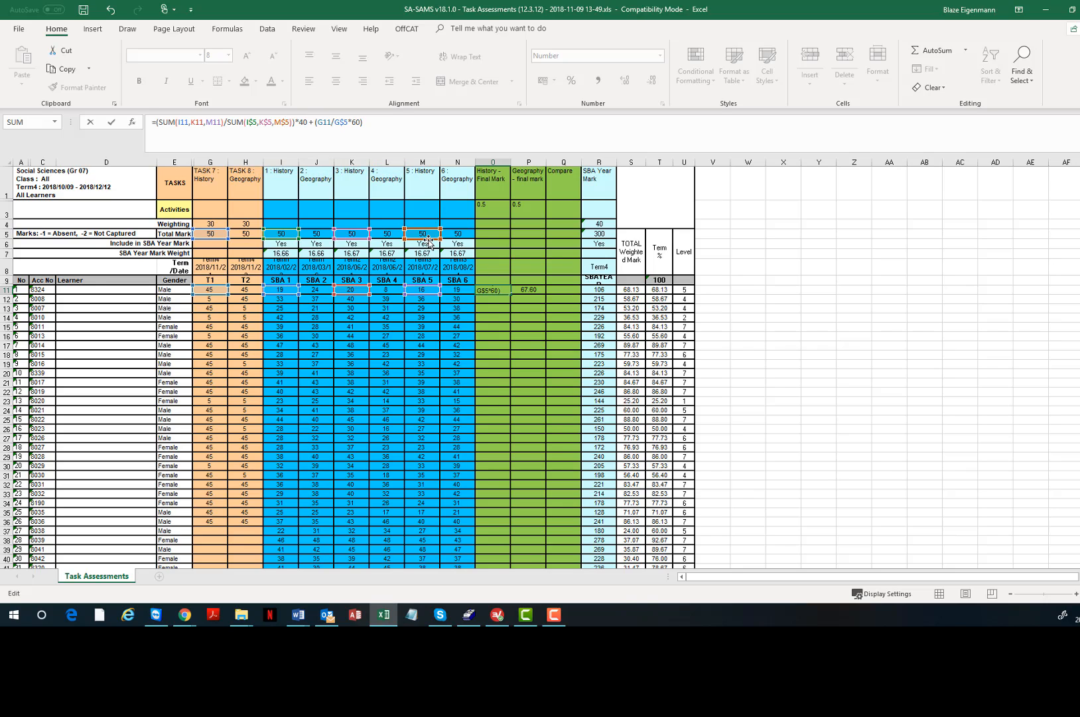
{"action": "key", "text": "Return"}
Lock row 5 for the total marks in the P11 Geography formula, making the references J$5, L$5, N$5 and H$5.
{"action": "left_click", "coordinate": [524, 290]}
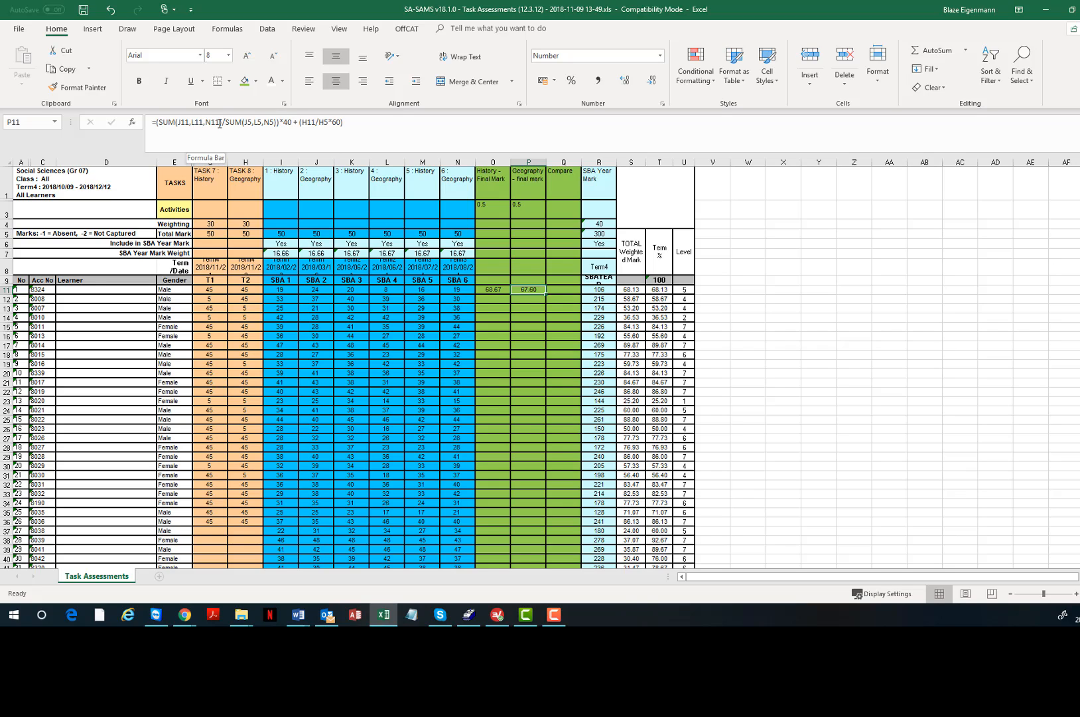
{"action": "left_click", "coordinate": [250, 123]}
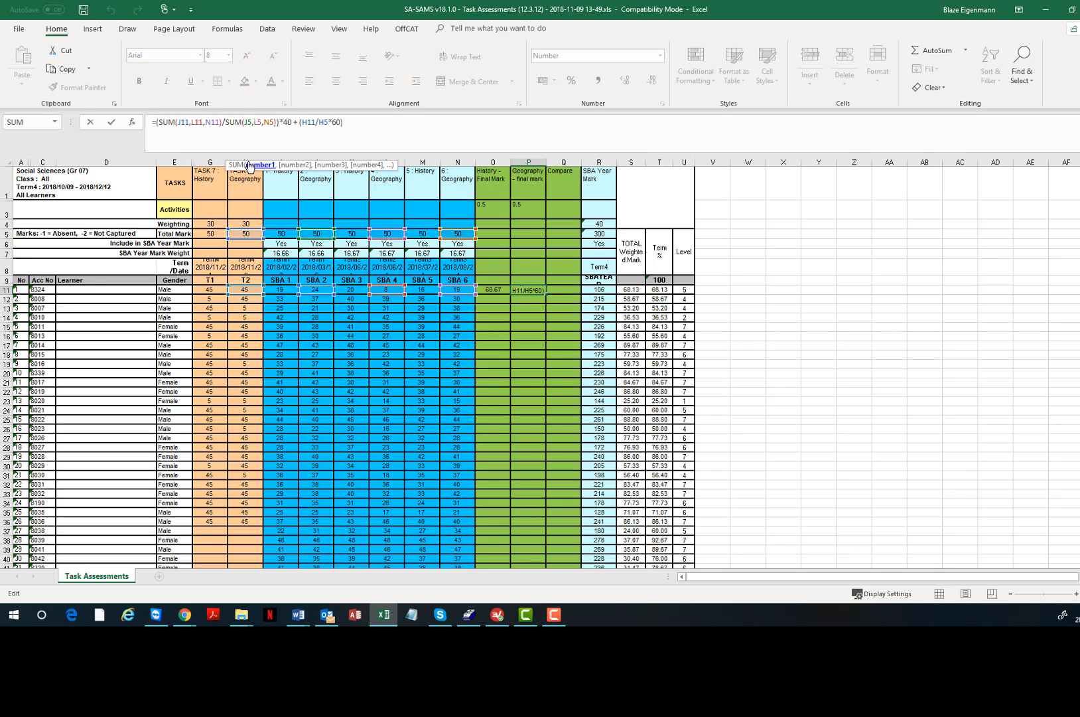
{"action": "type", "text": "$"}
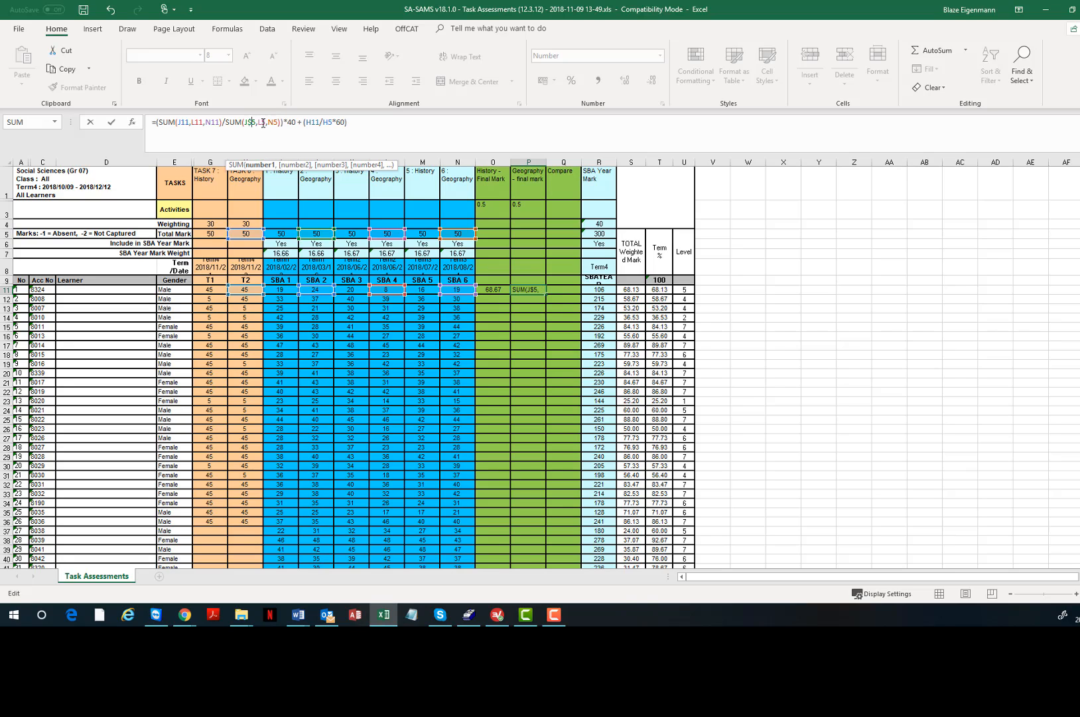
{"action": "left_click", "coordinate": [263, 122]}
{"action": "type", "text": "$"}
{"action": "left_click", "coordinate": [280, 122]}
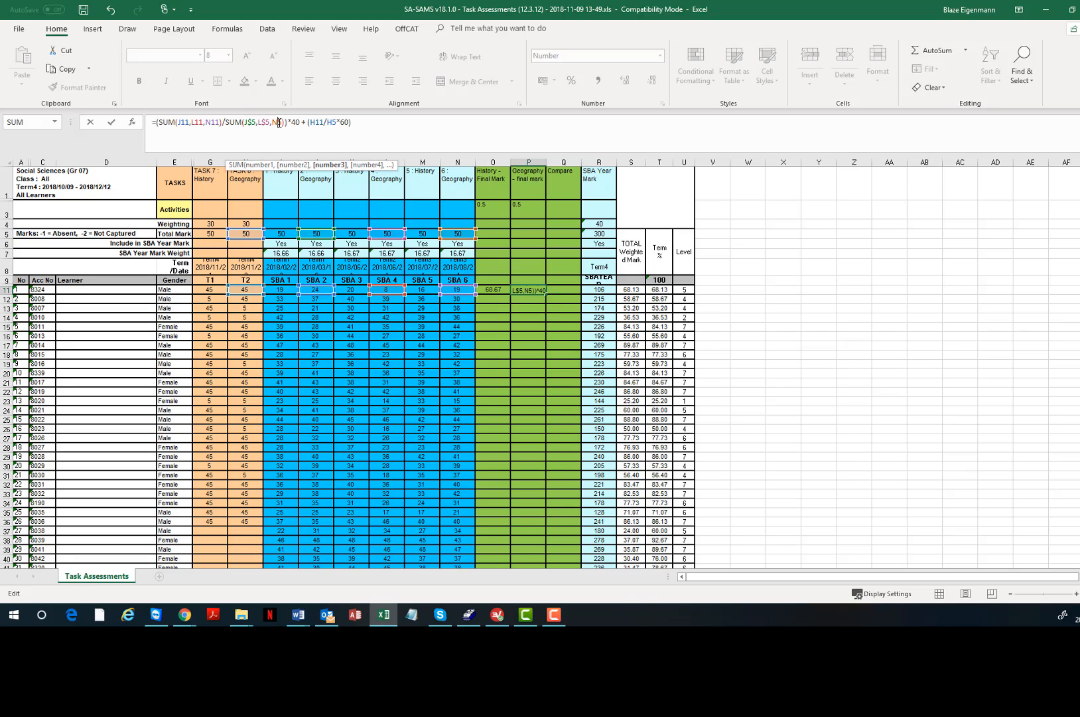
{"action": "type", "text": "$"}
{"action": "left_click", "coordinate": [336, 122]}
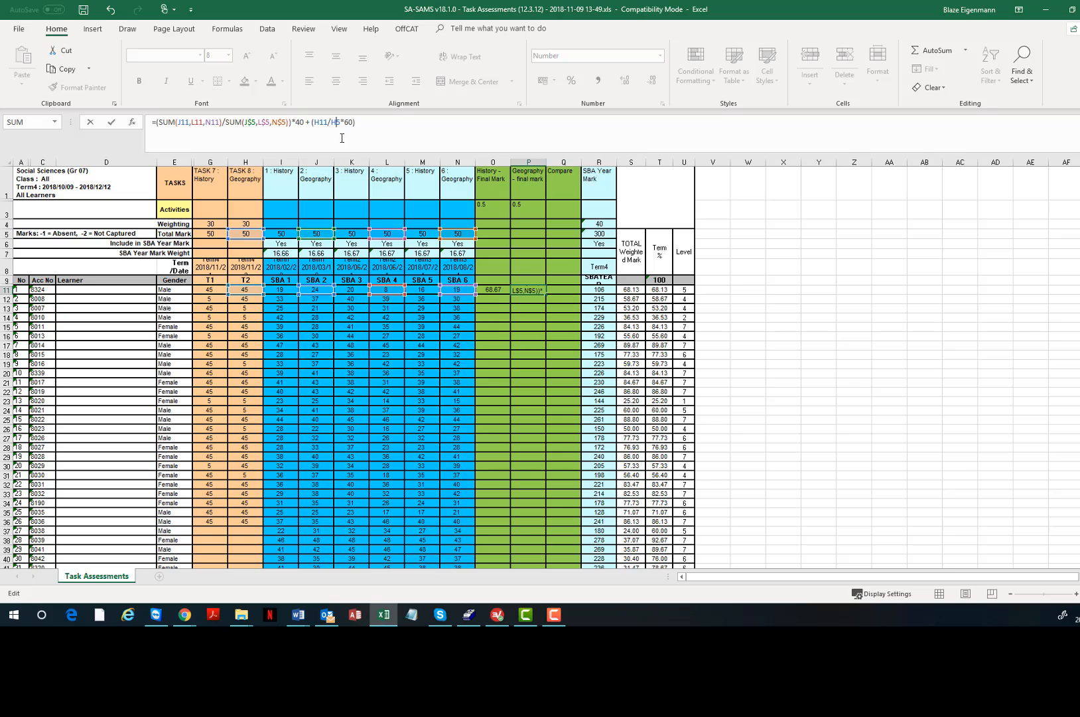
{"action": "type", "text": "$"}
{"action": "key", "text": "Return"}
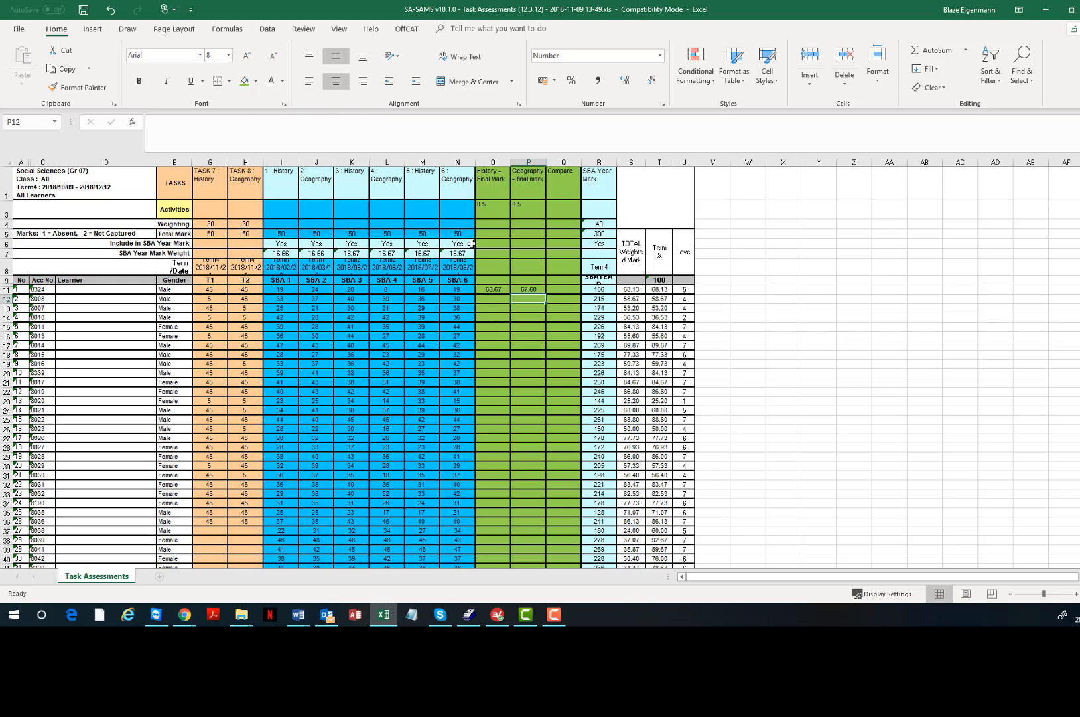
Copy the Geography final mark formula from P11 into the Compare cell Q11.
{"action": "right_click", "coordinate": [537, 290]}
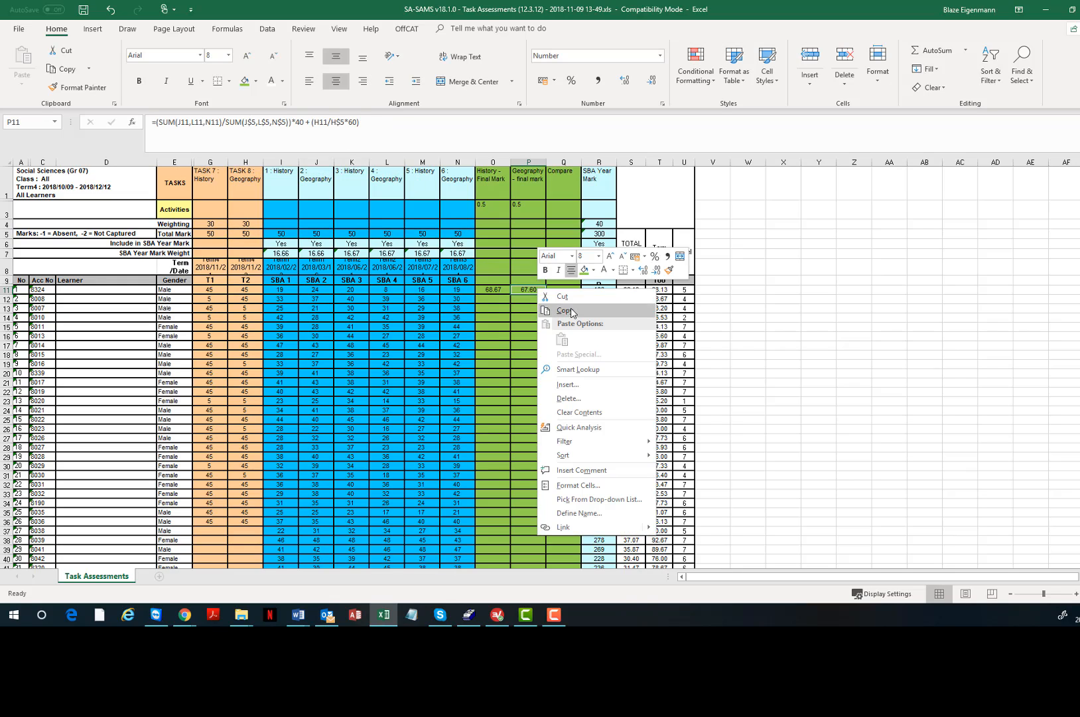
{"action": "left_click", "coordinate": [564, 309]}
{"action": "right_click", "coordinate": [564, 290]}
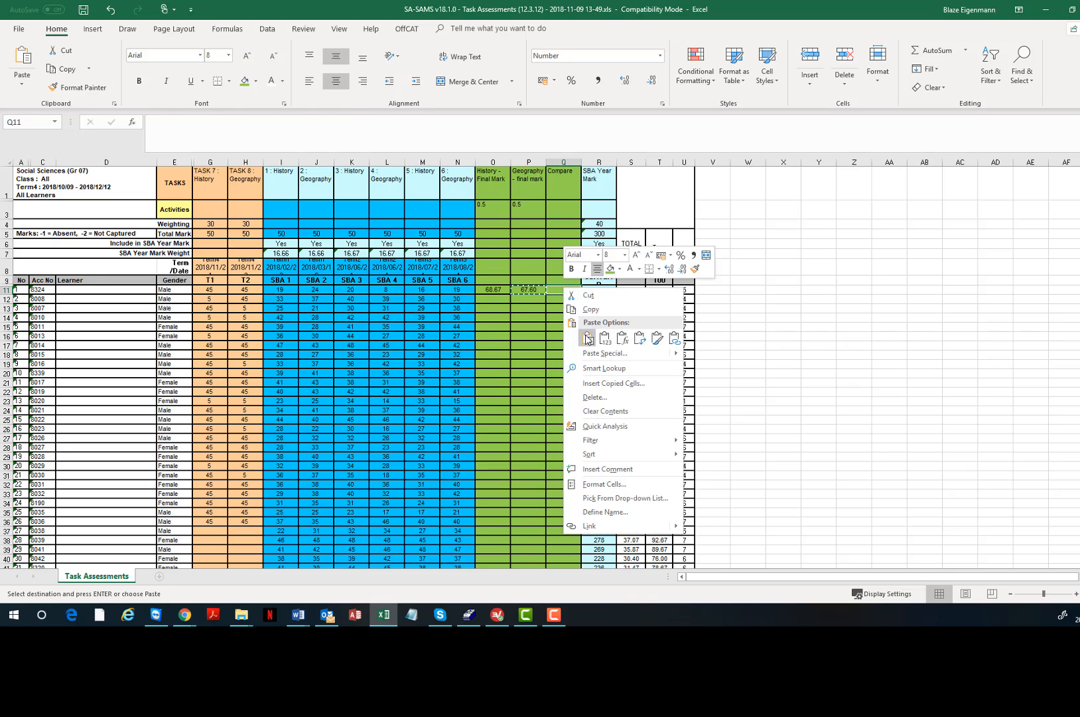
{"action": "left_click", "coordinate": [588, 337]}
{"action": "double_click", "coordinate": [716, 270]}
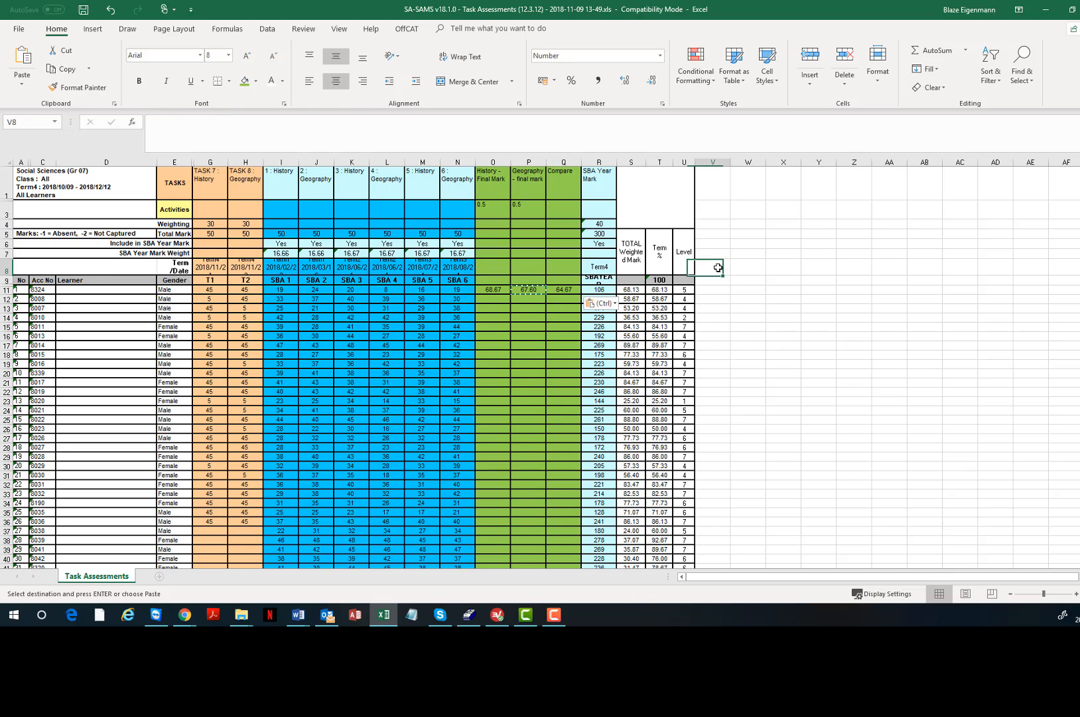
{"action": "key", "text": "F10"}
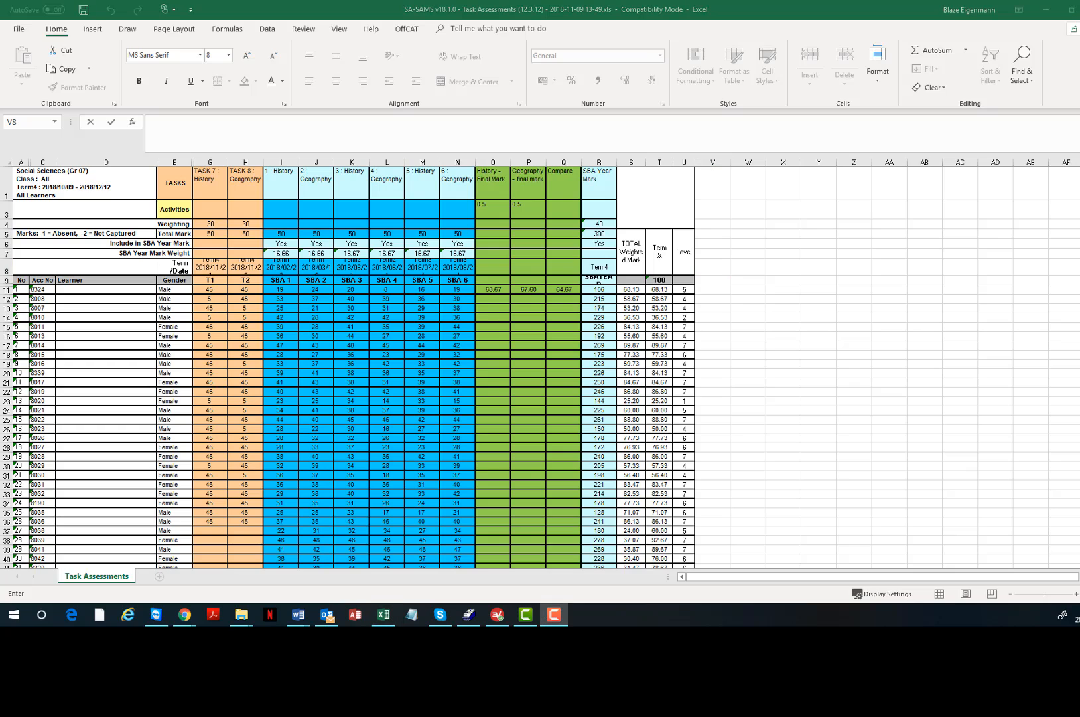
Replace the formula in Compare cell Q11 with the weighted History mark, =(O11*O3).
{"action": "double_click", "coordinate": [564, 290]}
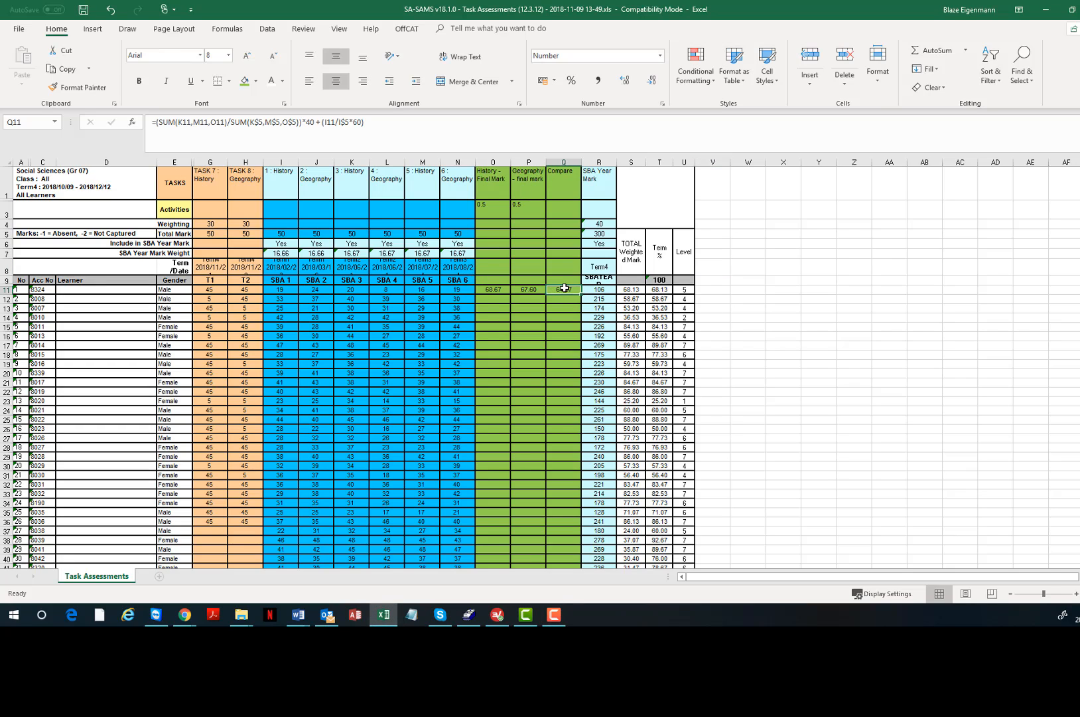
{"action": "left_click_drag", "start_coordinate": [365, 122], "coordinate": [163, 122]}
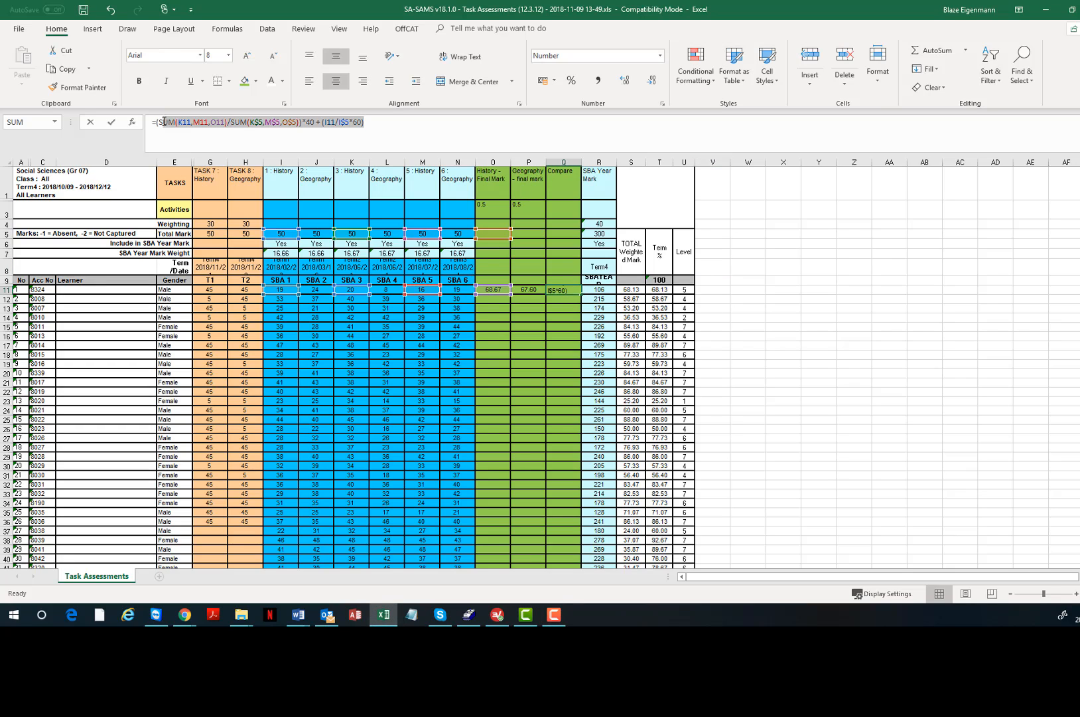
{"action": "key", "text": "BackSpace"}
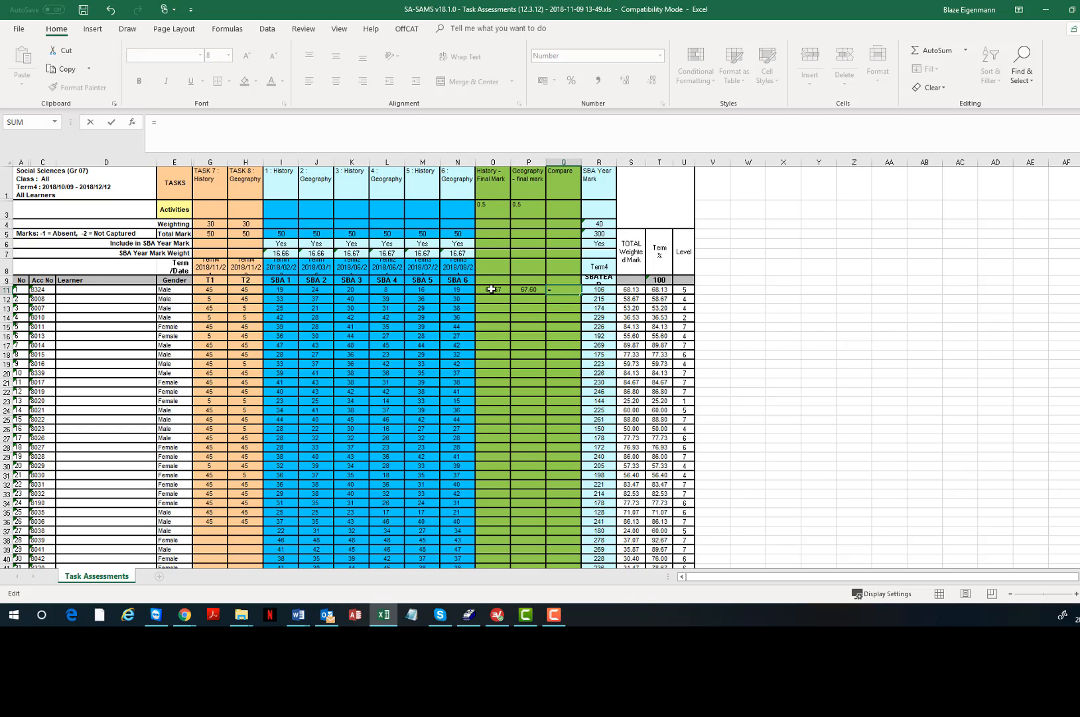
{"action": "left_click", "coordinate": [492, 289]}
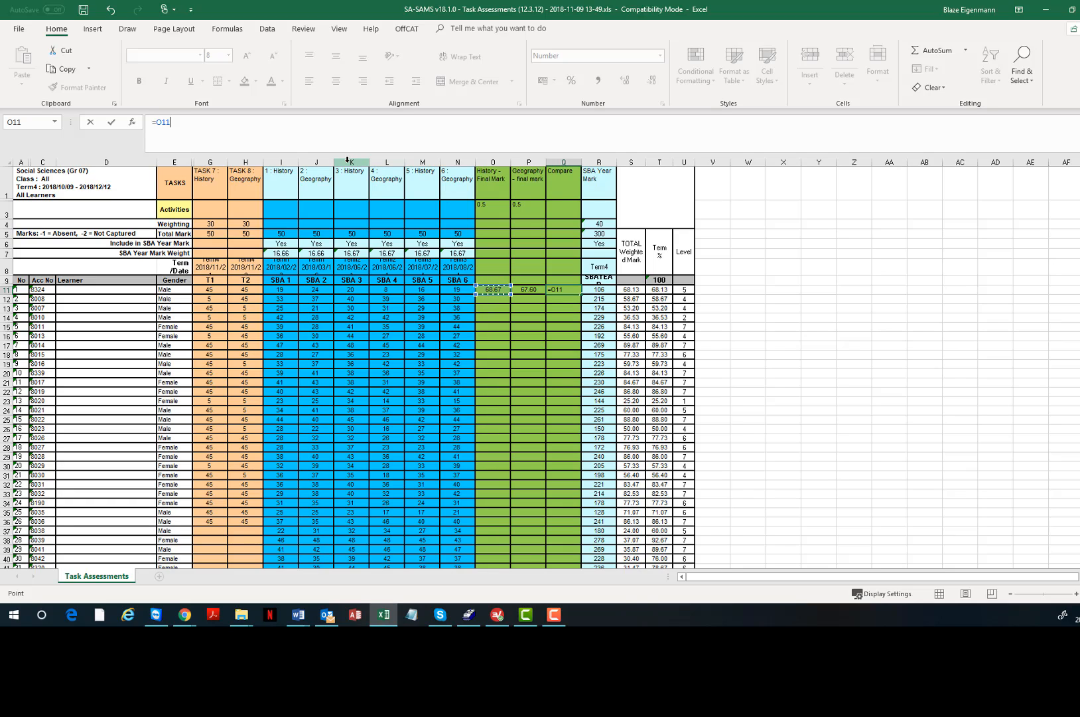
{"action": "type", "text": "*"}
{"action": "left_click", "coordinate": [490, 206]}
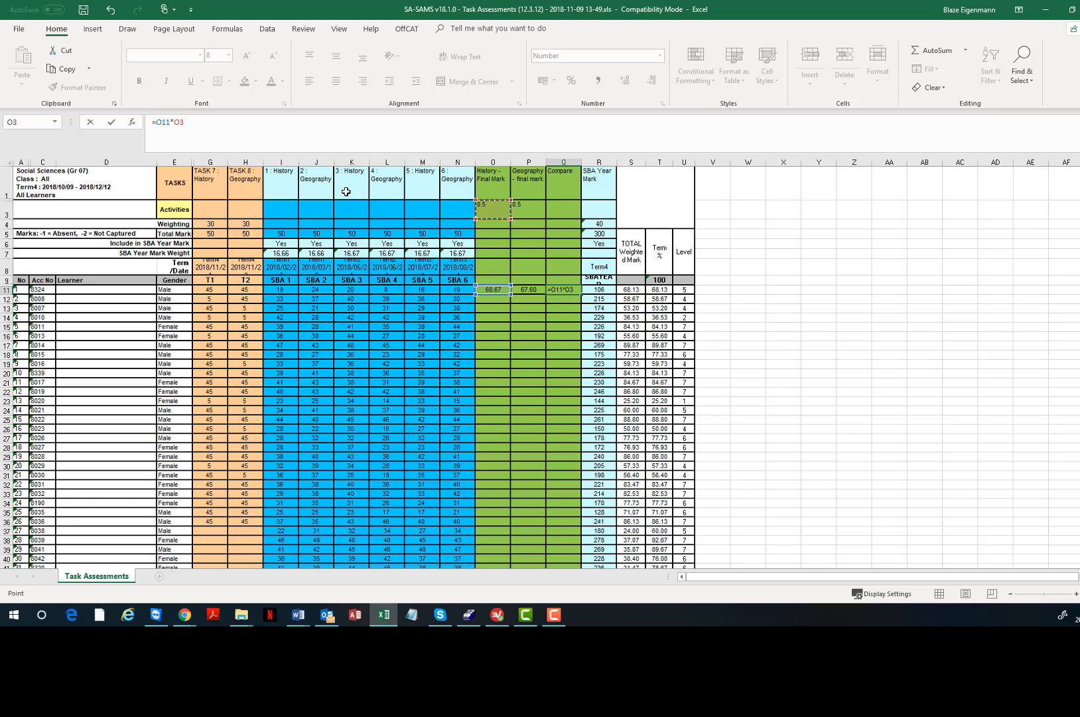
{"action": "type", "text": ")"}
{"action": "type", "text": "("}
Add the weighted Geography mark to the Q11 formula, completing it as =(O11*O3)+(P11*P3).
{"action": "left_click", "coordinate": [237, 128]}
{"action": "type", "text": "+()"}
{"action": "left_click", "coordinate": [528, 289]}
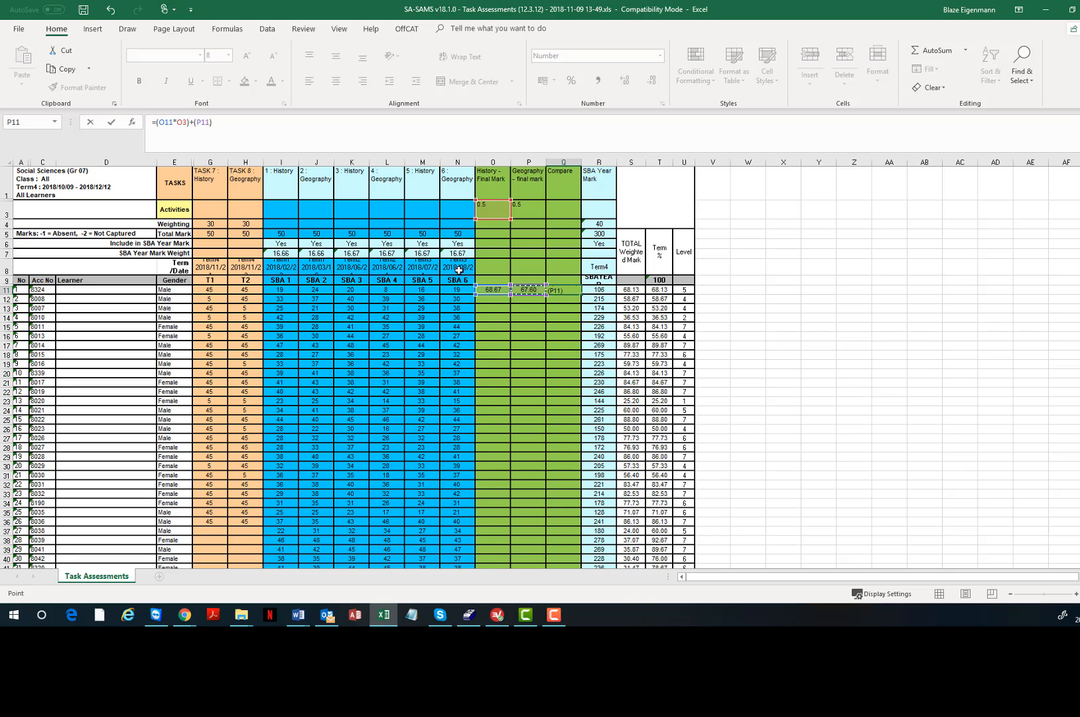
{"action": "type", "text": "*"}
{"action": "left_click", "coordinate": [528, 206]}
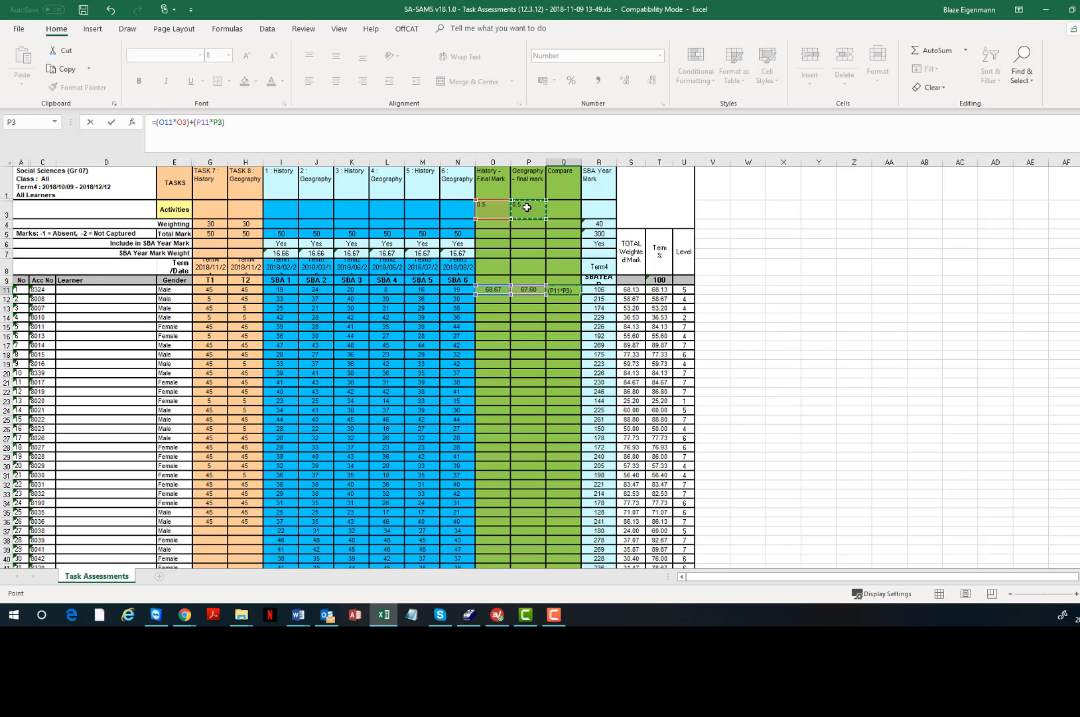
{"action": "key", "text": "Return"}
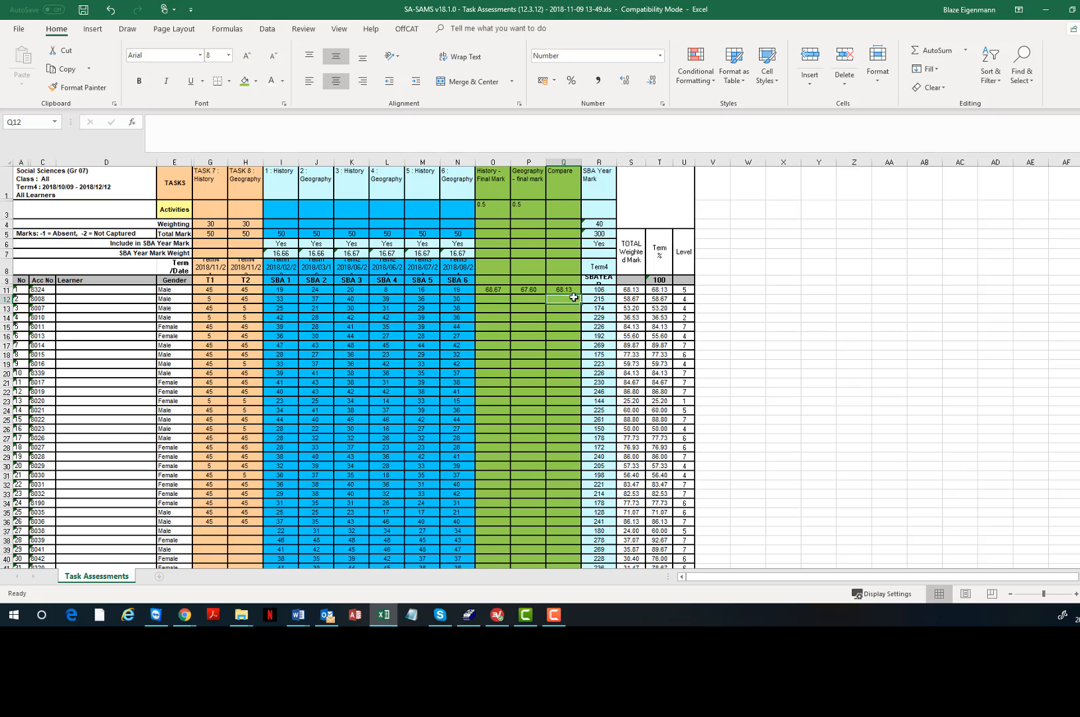
Check the cell references of the Compare formula in Q11.
{"action": "left_click", "coordinate": [572, 290]}
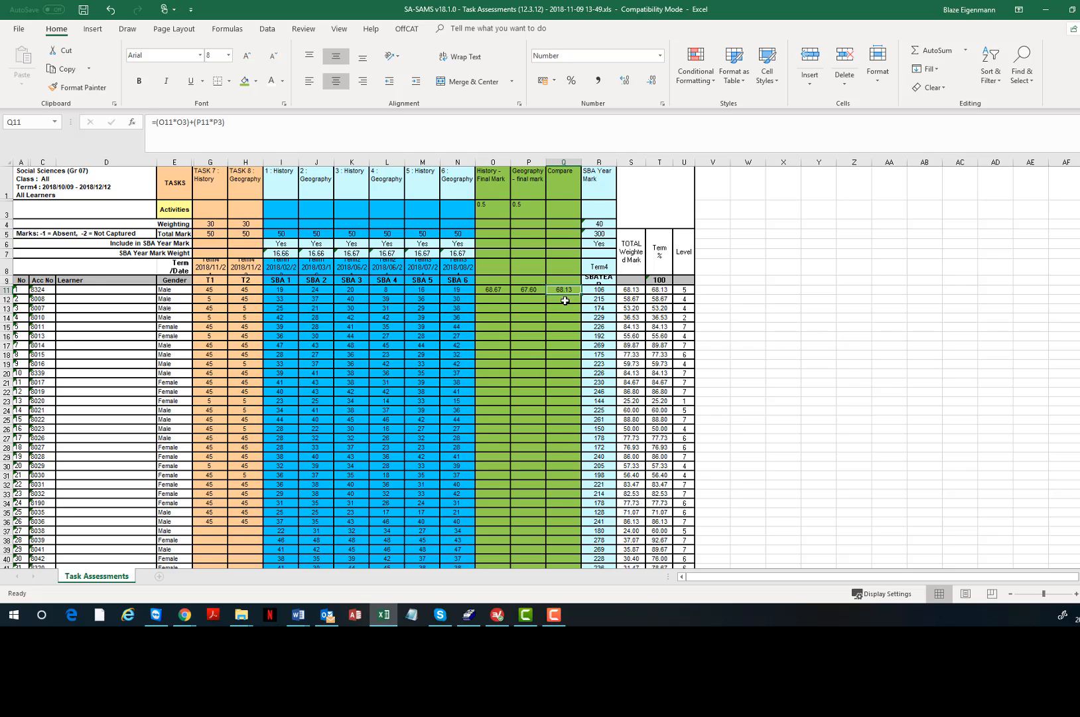
{"action": "left_click", "coordinate": [527, 299]}
{"action": "right_click", "coordinate": [495, 287]}
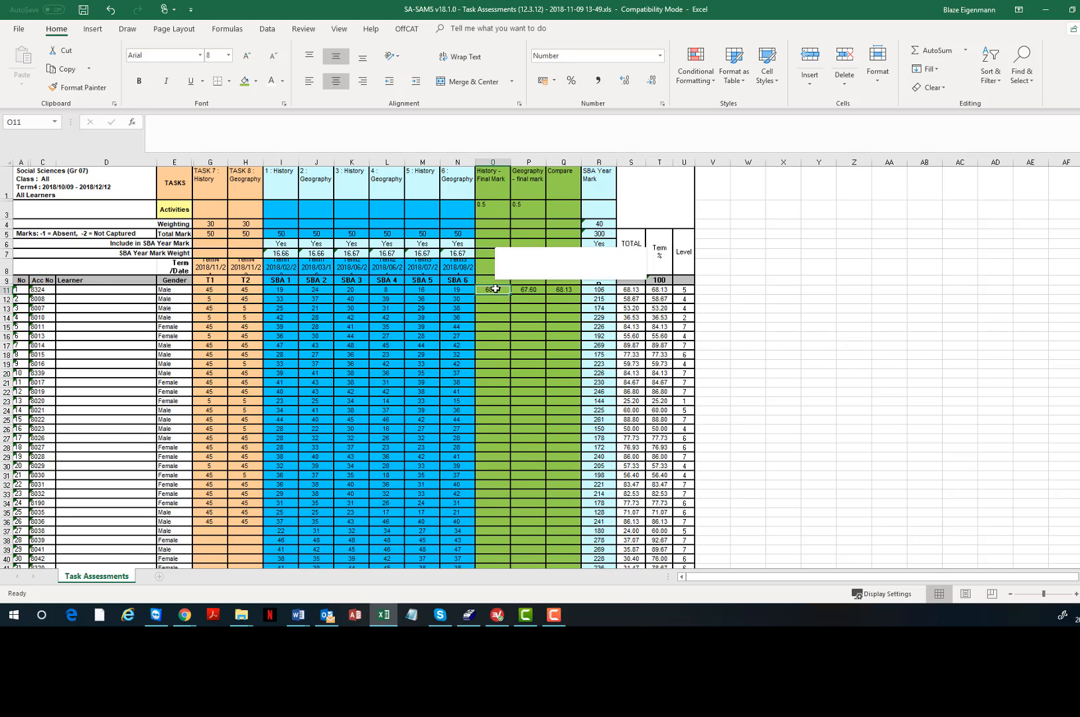
{"action": "key", "text": "Escape"}
{"action": "left_click", "coordinate": [565, 290]}
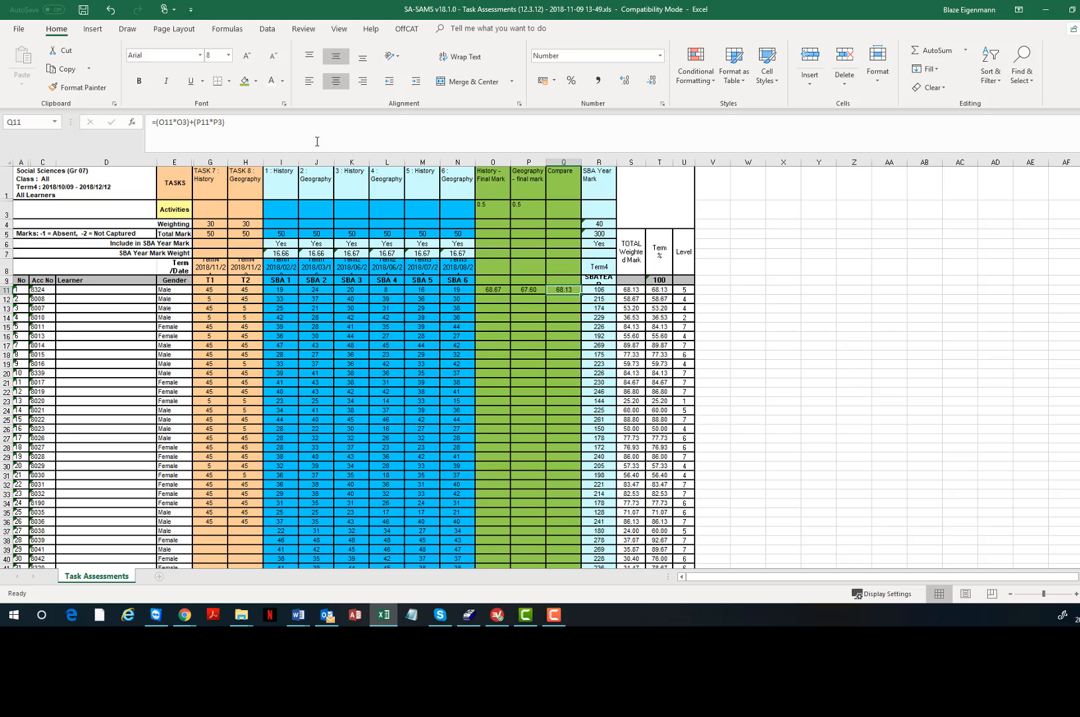
{"action": "left_click", "coordinate": [280, 141]}
{"action": "key", "text": "Return"}
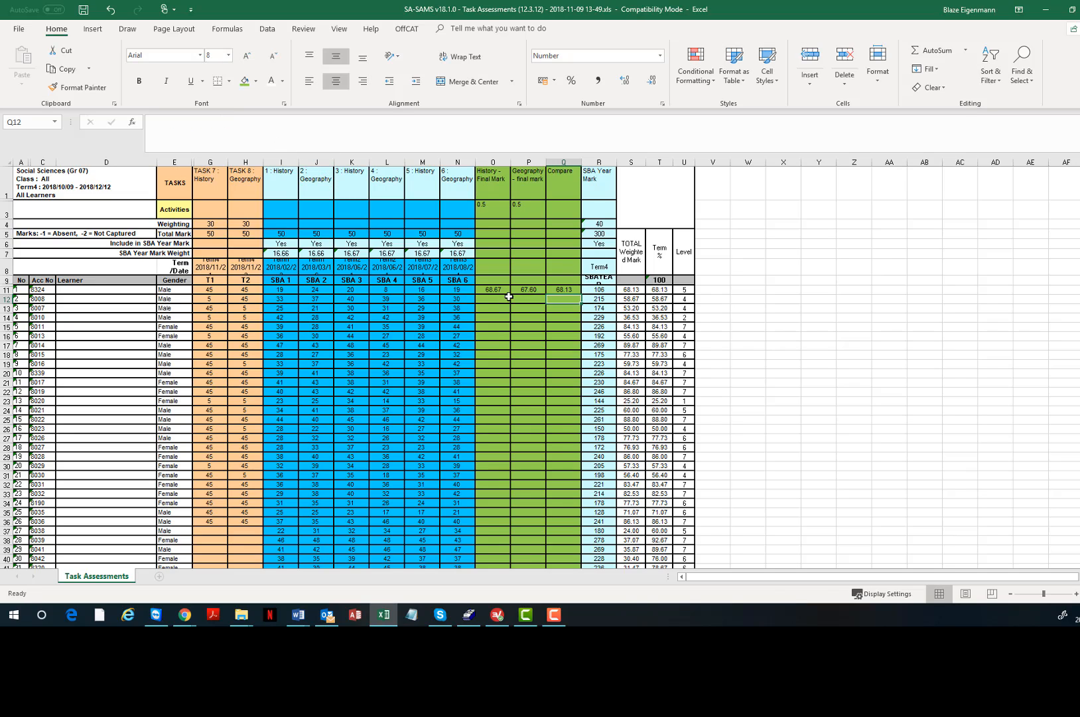
Copy the first learner's History, Geography and Compare formulas in O11:Q11 down to rows 12 to 36.
{"action": "left_click_drag", "start_coordinate": [494, 288], "coordinate": [563, 289]}
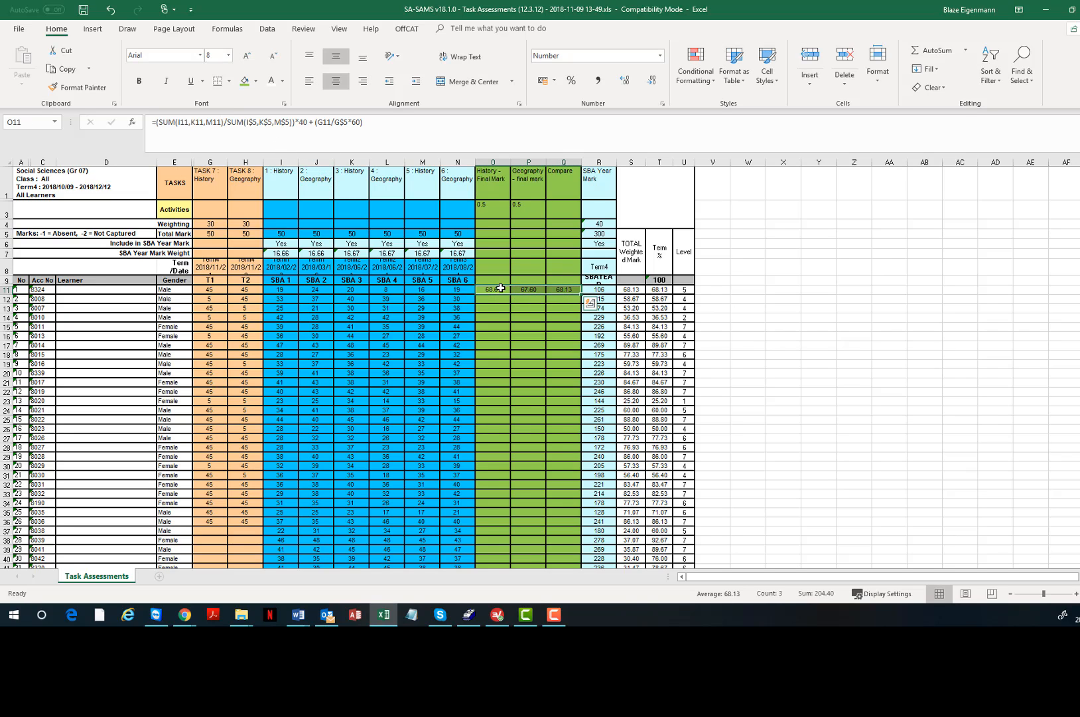
{"action": "right_click", "coordinate": [504, 291]}
{"action": "left_click", "coordinate": [524, 309]}
{"action": "left_click_drag", "start_coordinate": [494, 299], "coordinate": [495, 521]}
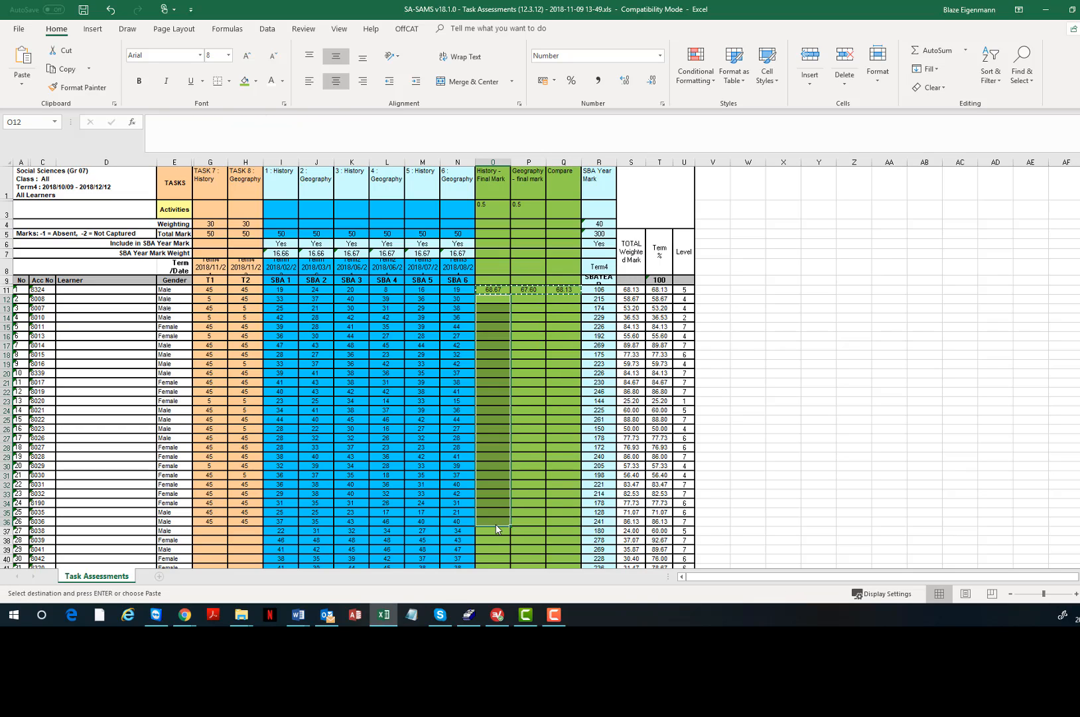
{"action": "right_click", "coordinate": [492, 526]}
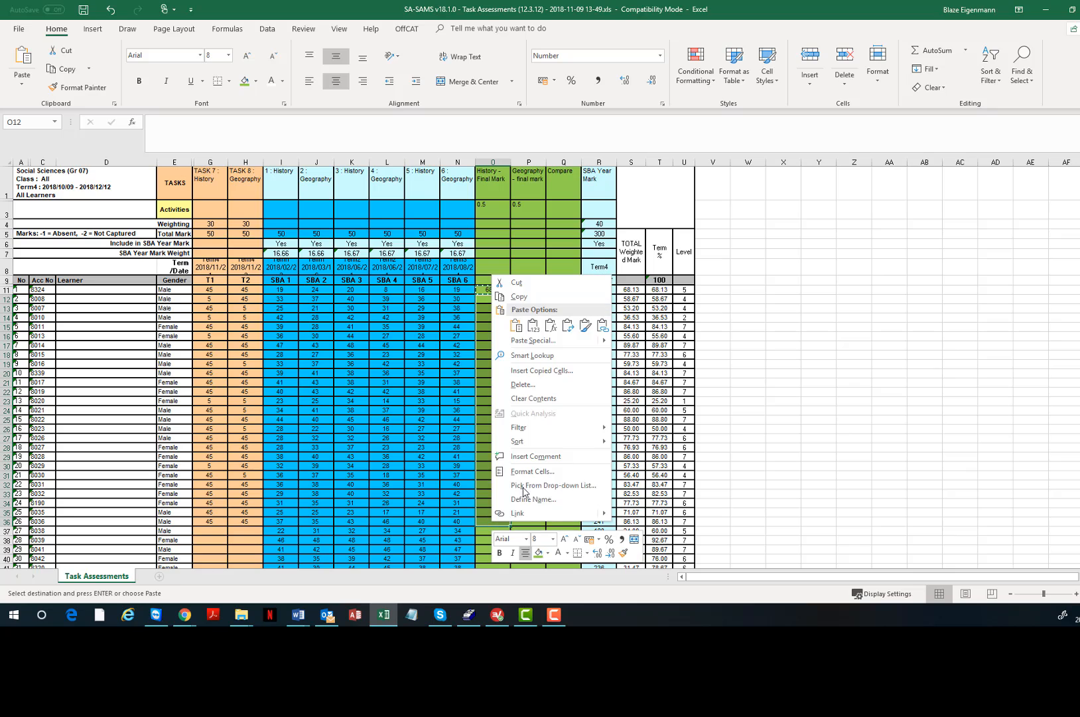
{"action": "left_click", "coordinate": [516, 326]}
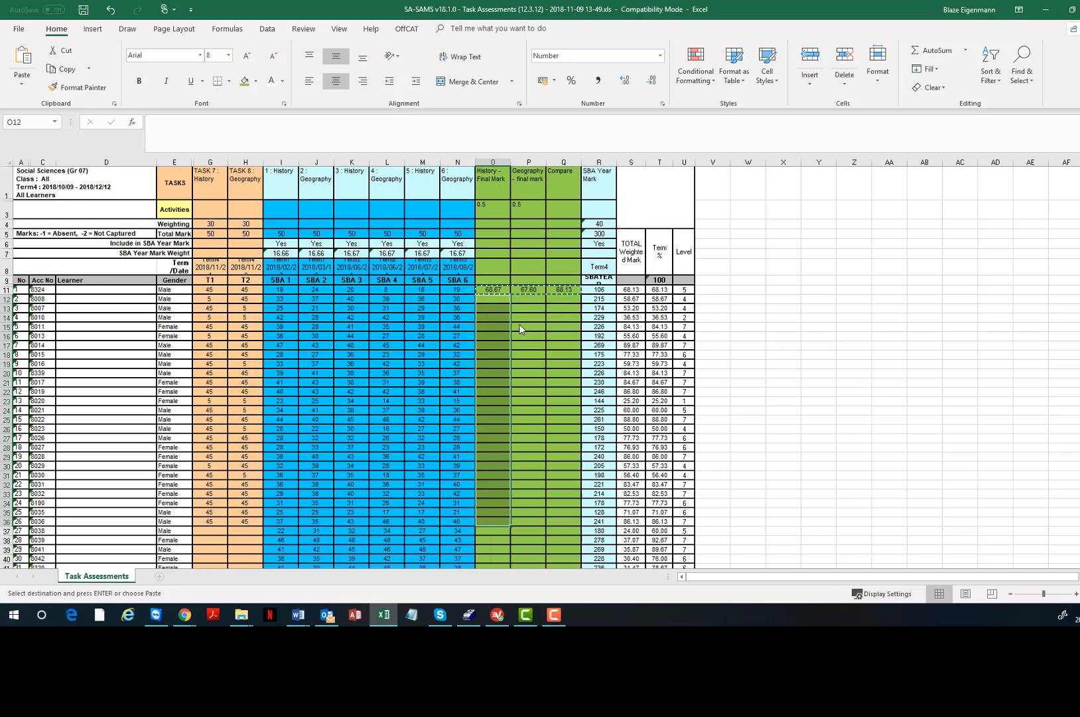
{"action": "left_click", "coordinate": [740, 317]}
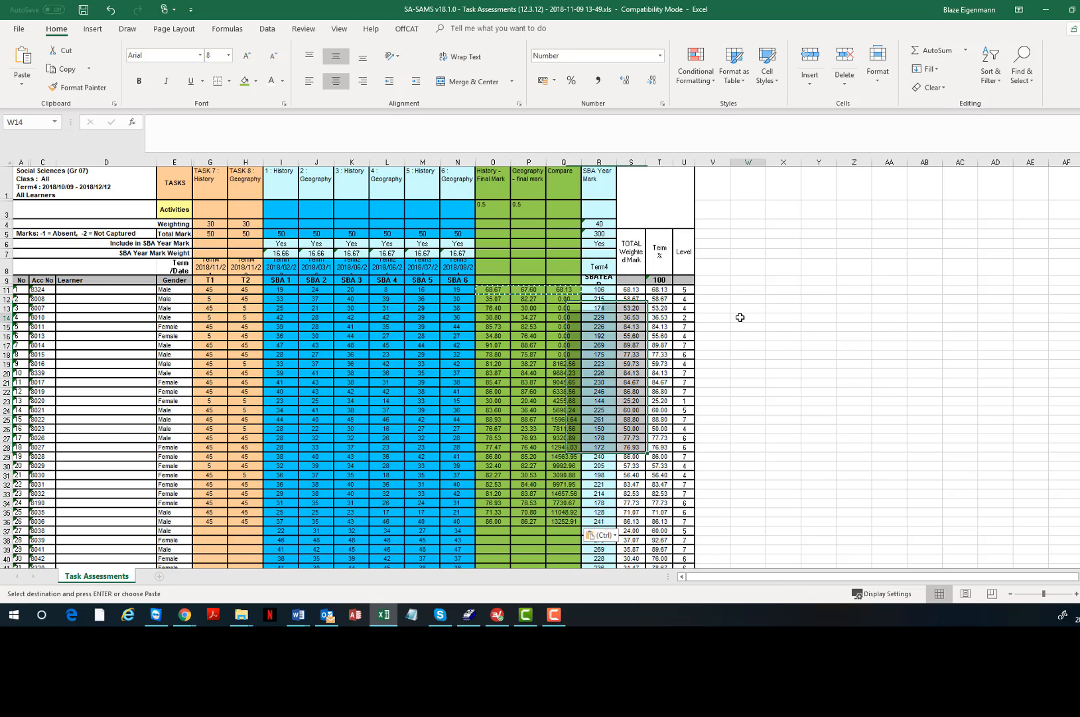
Lock row 3 for the weightings in the Q11 Compare formula, making the references O$3 and P$3.
{"action": "left_click", "coordinate": [574, 300]}
{"action": "left_click", "coordinate": [563, 290]}
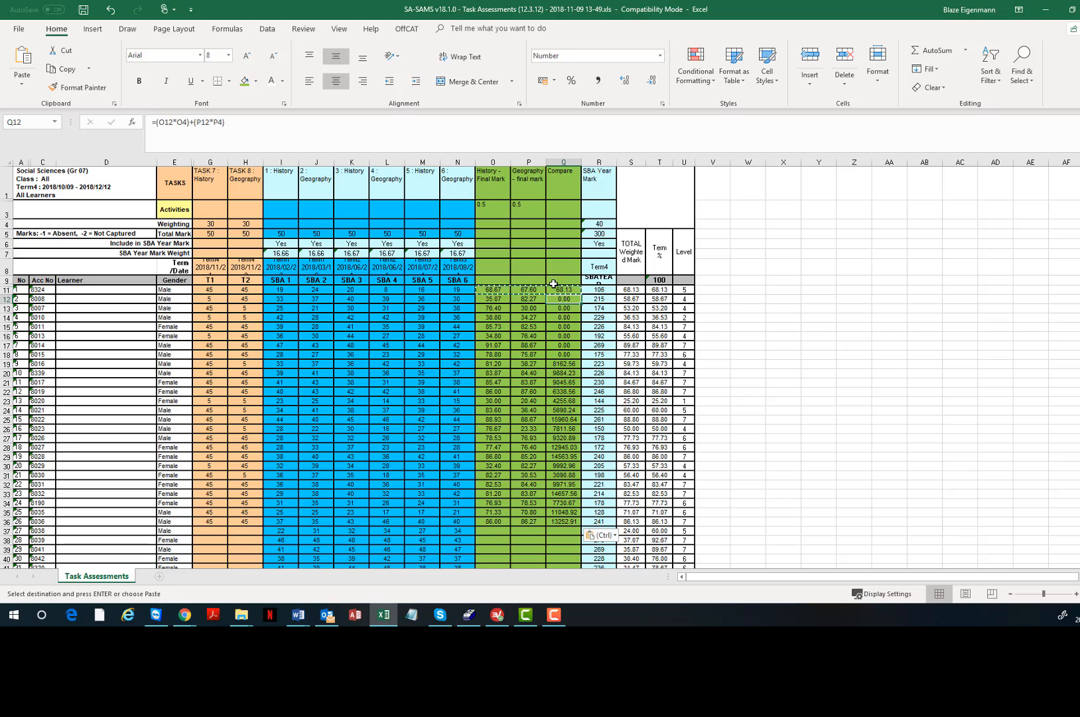
{"action": "left_click", "coordinate": [223, 125]}
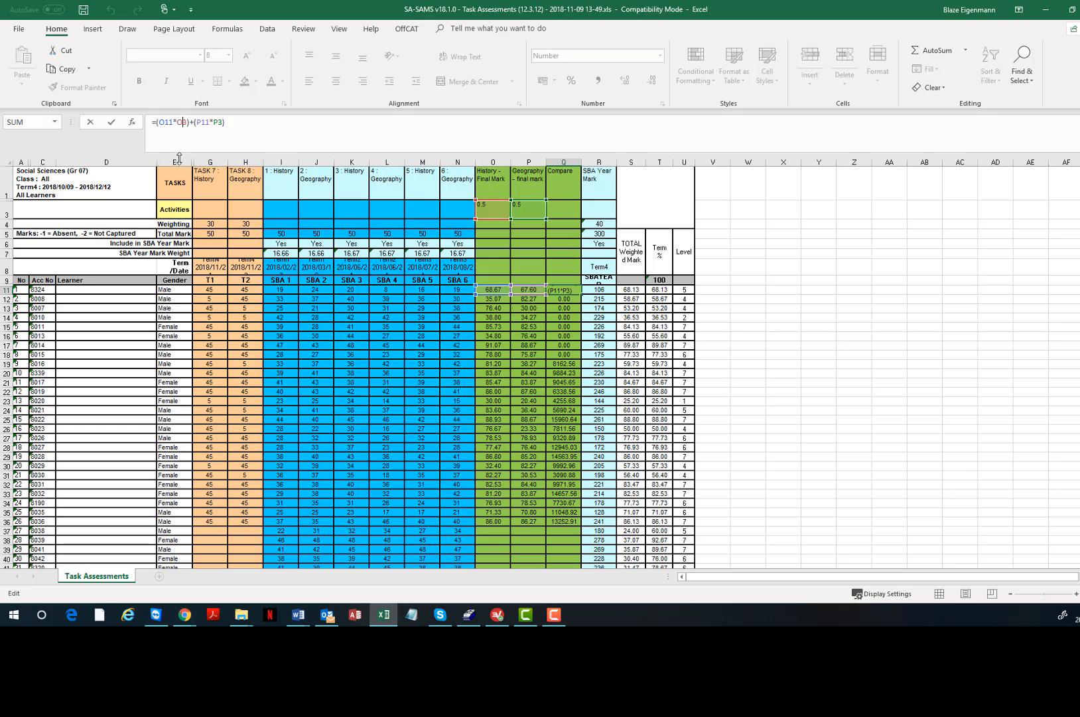
{"action": "left_click", "coordinate": [186, 122]}
{"action": "type", "text": "$"}
{"action": "key", "text": "Return"}
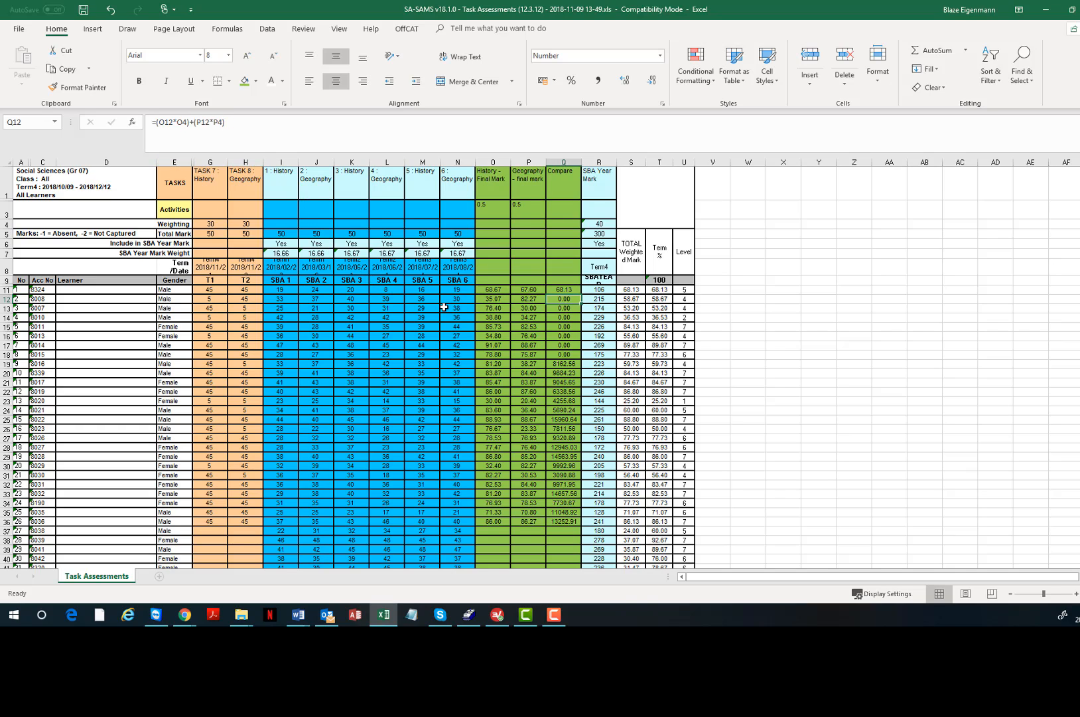
Copy the corrected formulas in O11:Q11 over rows 12 to 36 and check the Compare formula in Q13.
{"action": "left_click_drag", "start_coordinate": [494, 290], "coordinate": [568, 295]}
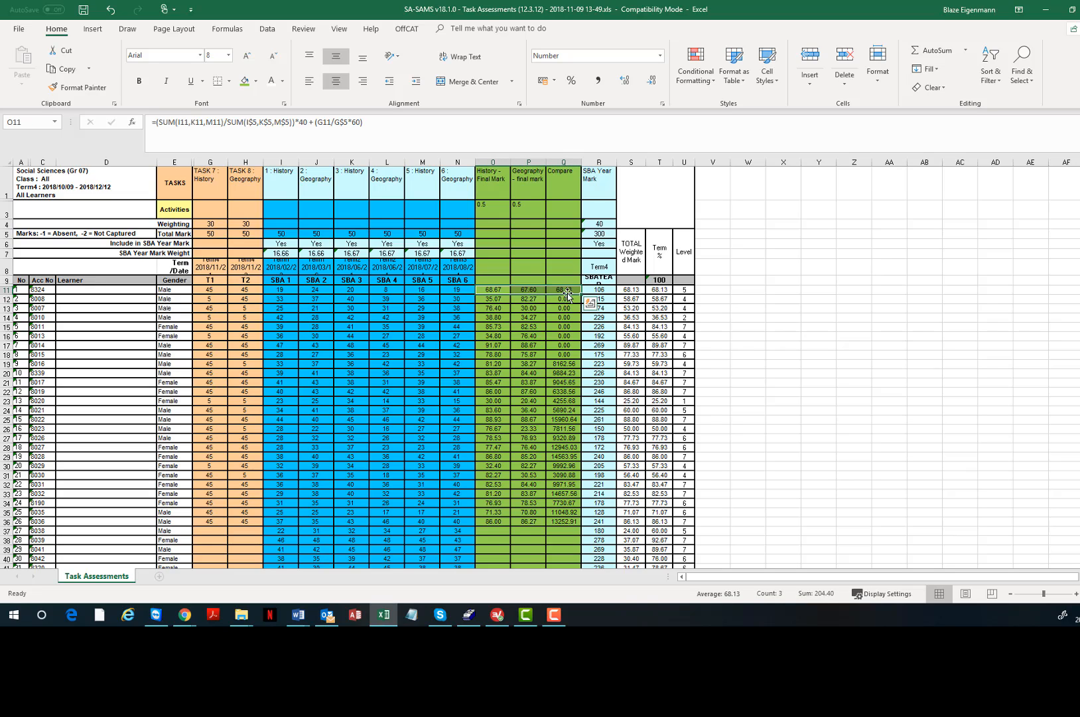
{"action": "right_click", "coordinate": [557, 292]}
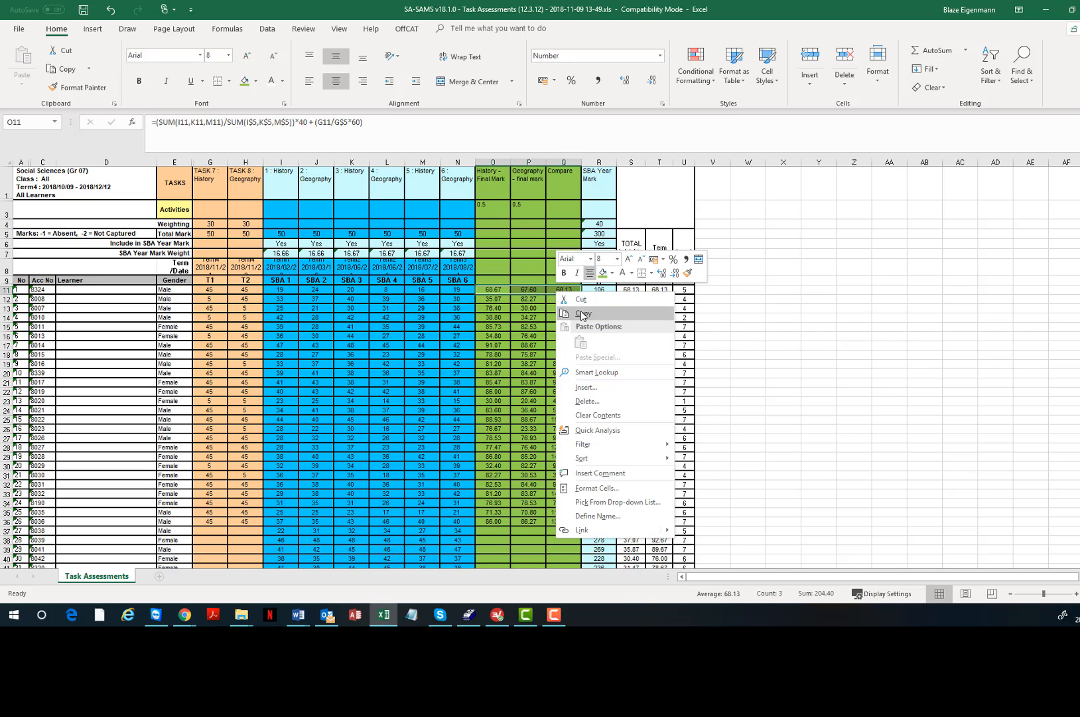
{"action": "left_click", "coordinate": [582, 315]}
{"action": "left_click_drag", "start_coordinate": [486, 300], "coordinate": [489, 521]}
{"action": "right_click", "coordinate": [490, 521]}
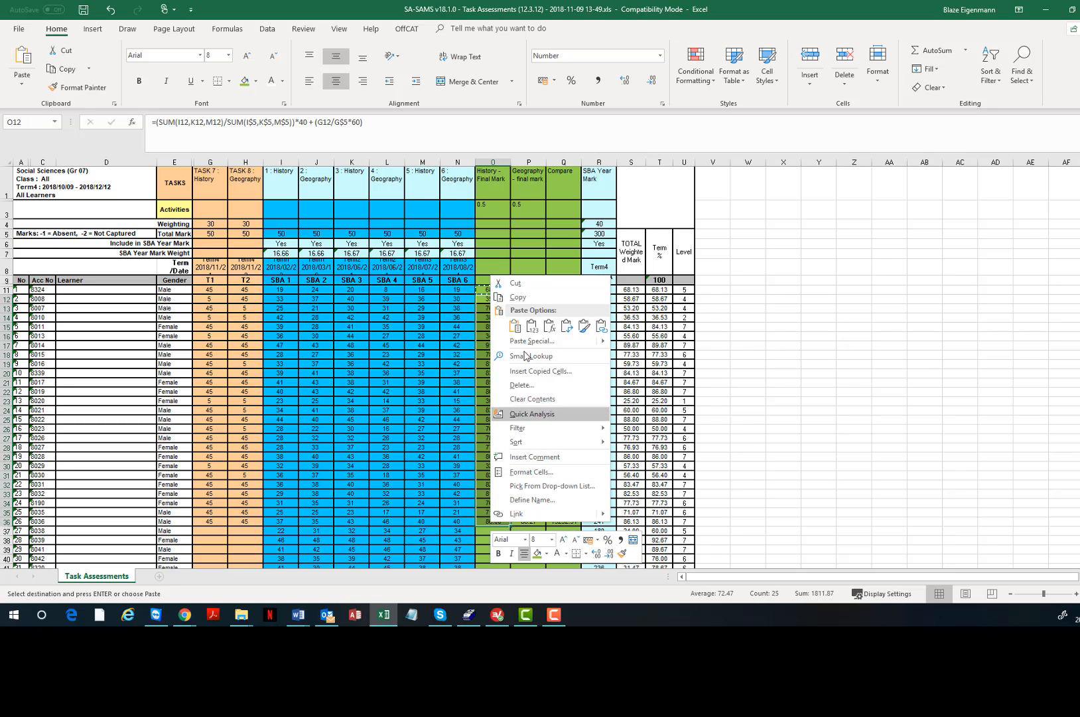
{"action": "left_click", "coordinate": [513, 335]}
{"action": "left_click", "coordinate": [539, 343]}
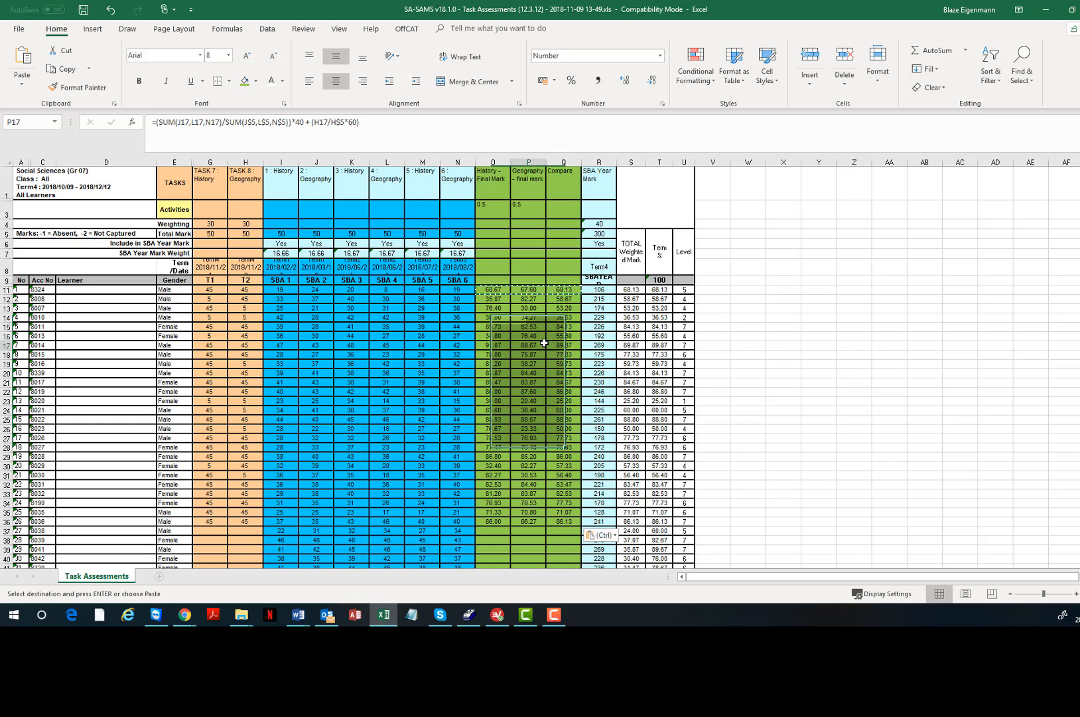
{"action": "left_click", "coordinate": [576, 309]}
{"action": "key", "text": "Right"}
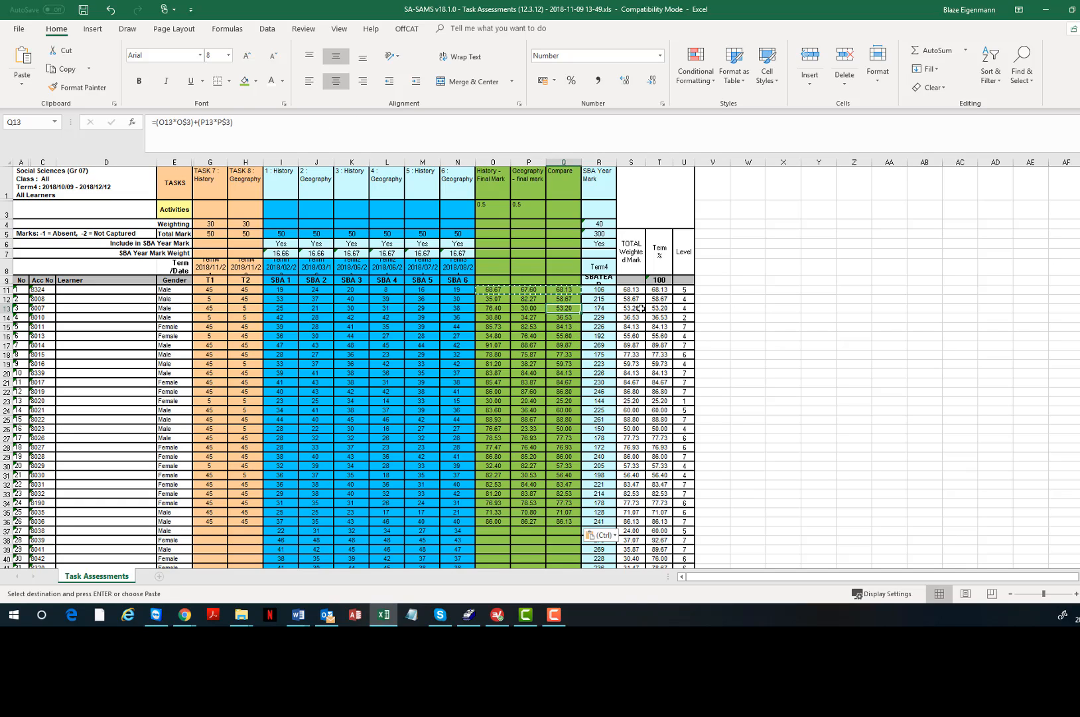
Check the total weighted mark in S13 and highlight the History final marks in O11:O36.
{"action": "key", "text": "Right"}
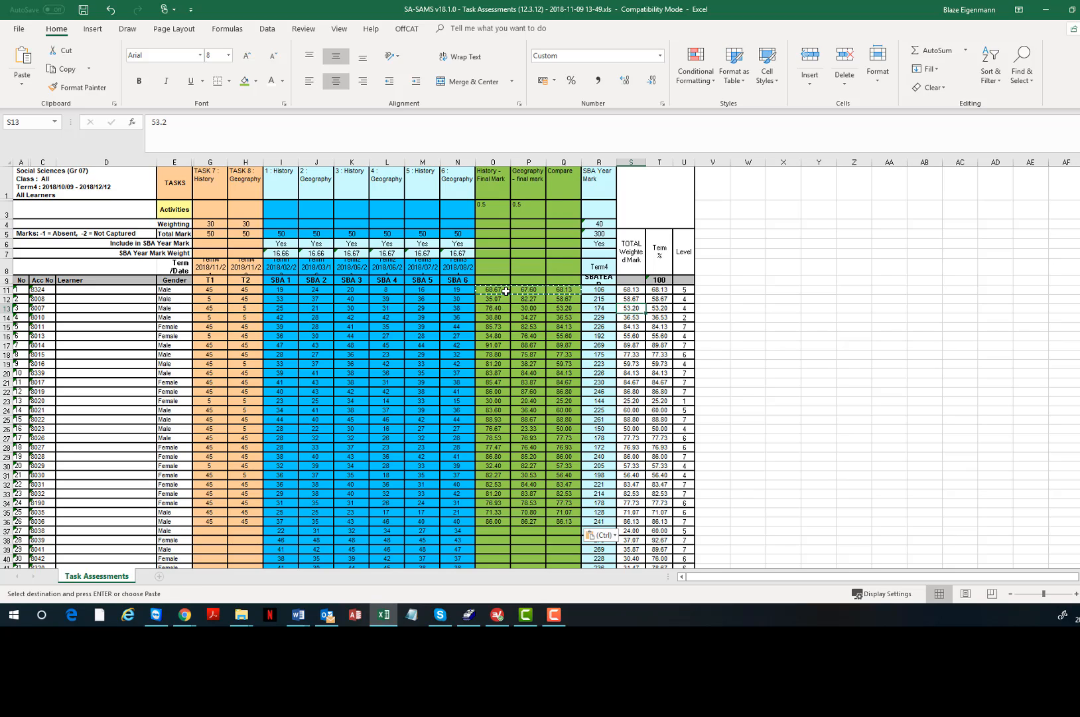
{"action": "left_click_drag", "start_coordinate": [494, 290], "coordinate": [496, 521]}
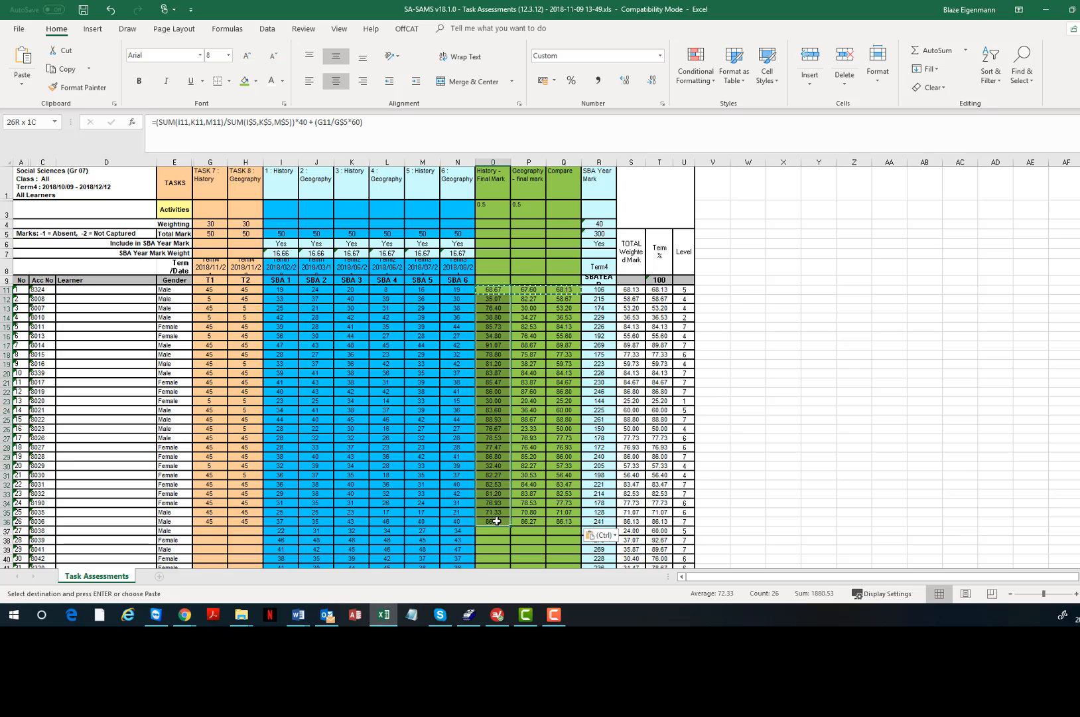
{"action": "left_click_drag", "start_coordinate": [496, 521], "coordinate": [497, 521]}
Look through the learner rows down to the averages and totals at the end of the mark sheet, and return to the first learner's row.
{"action": "scroll", "coordinate": [139, 369], "scroll_direction": "down", "scroll_amount": 10}
{"action": "scroll", "coordinate": [139, 376], "scroll_direction": "down", "scroll_amount": 10}
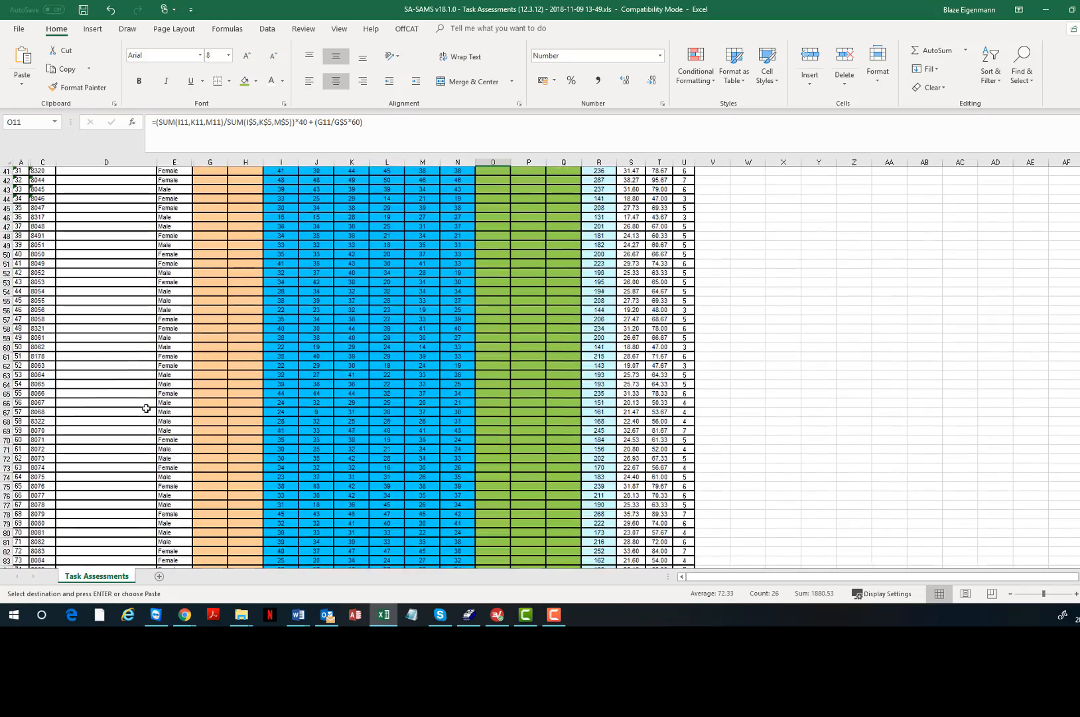
{"action": "scroll", "coordinate": [102, 451], "scroll_direction": "down", "scroll_amount": 9}
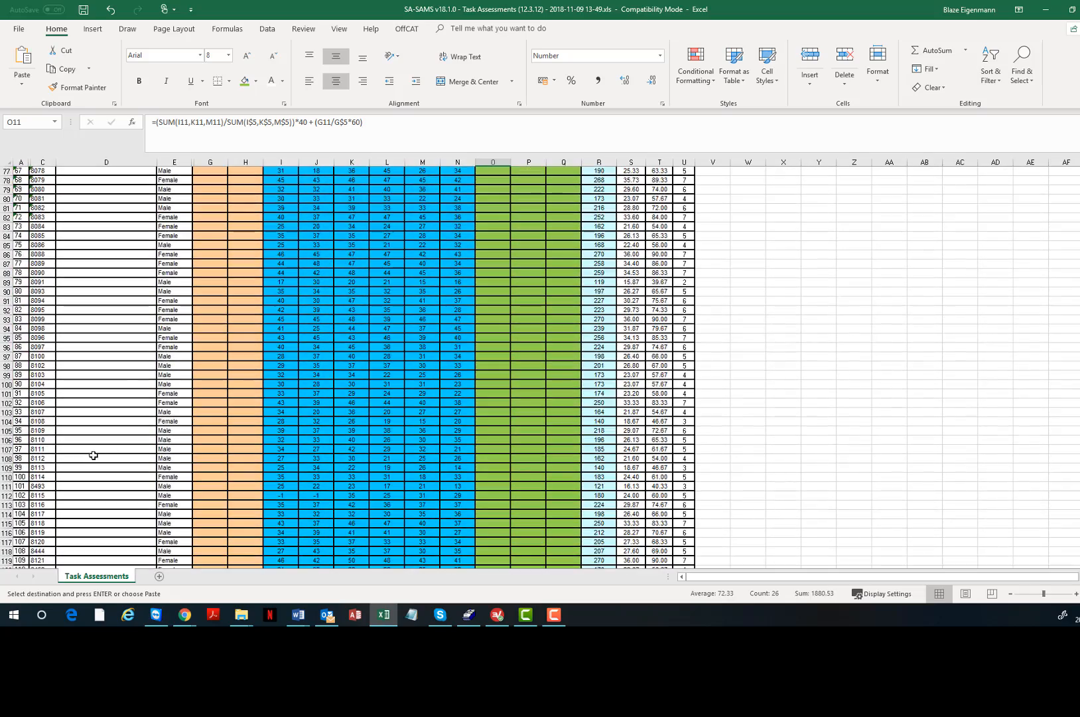
{"action": "scroll", "coordinate": [89, 459], "scroll_direction": "down", "scroll_amount": 11}
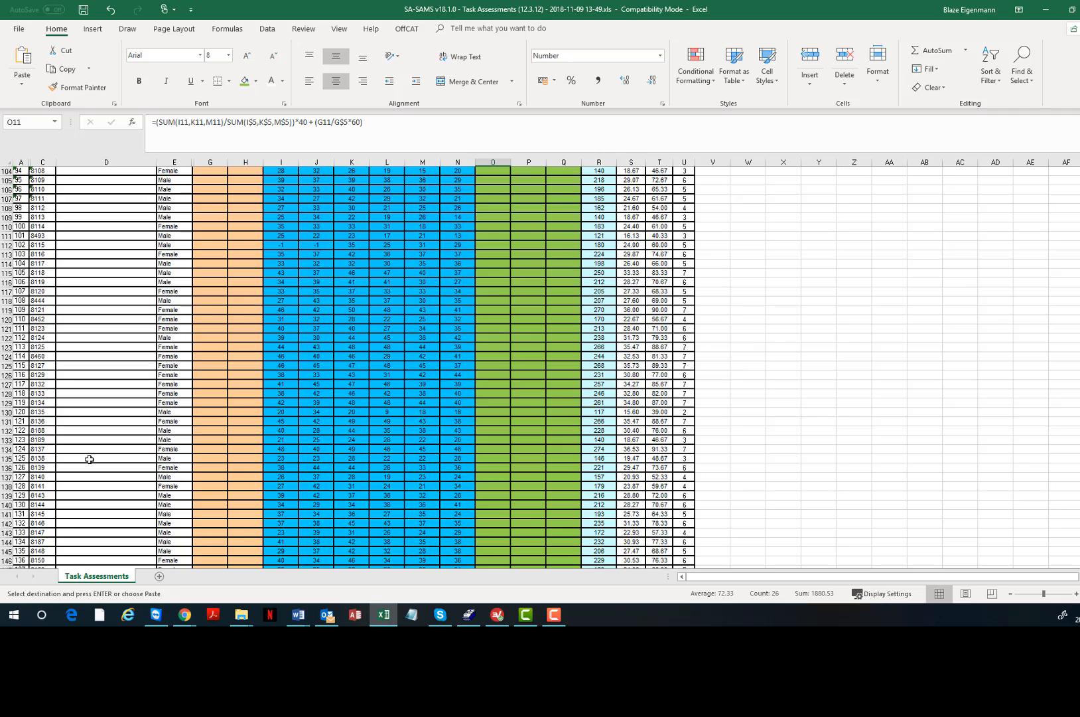
{"action": "scroll", "coordinate": [90, 460], "scroll_direction": "up", "scroll_amount": 2}
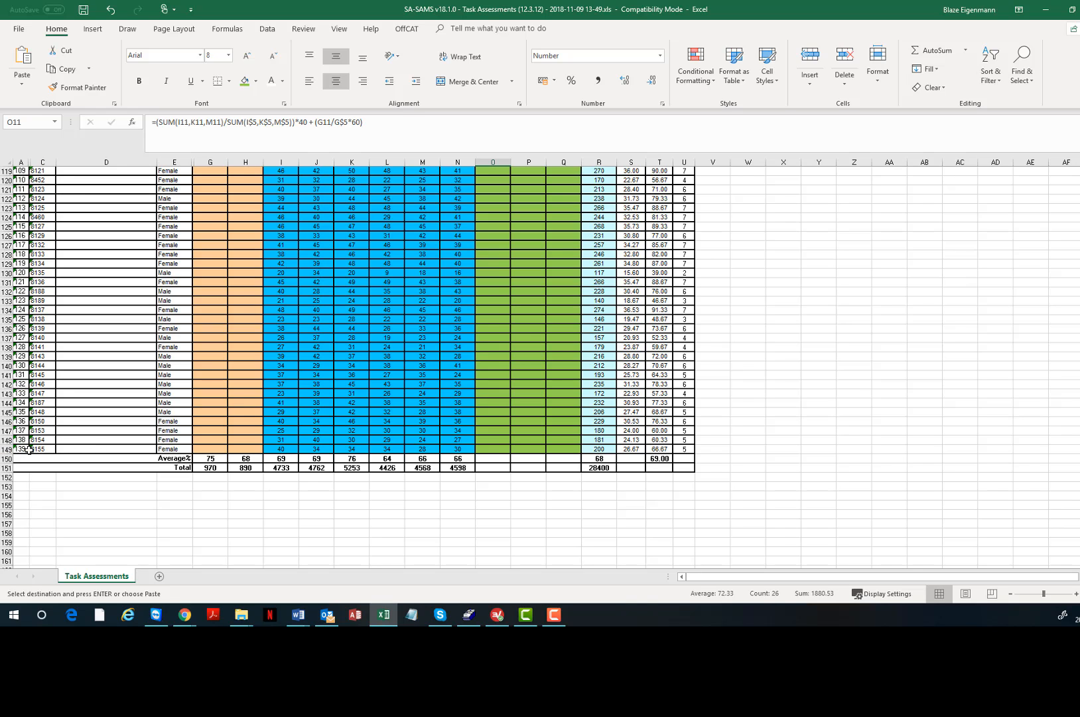
{"action": "scroll", "coordinate": [28, 449], "scroll_direction": "up", "scroll_amount": 7}
{"action": "scroll", "coordinate": [29, 450], "scroll_direction": "up", "scroll_amount": 20}
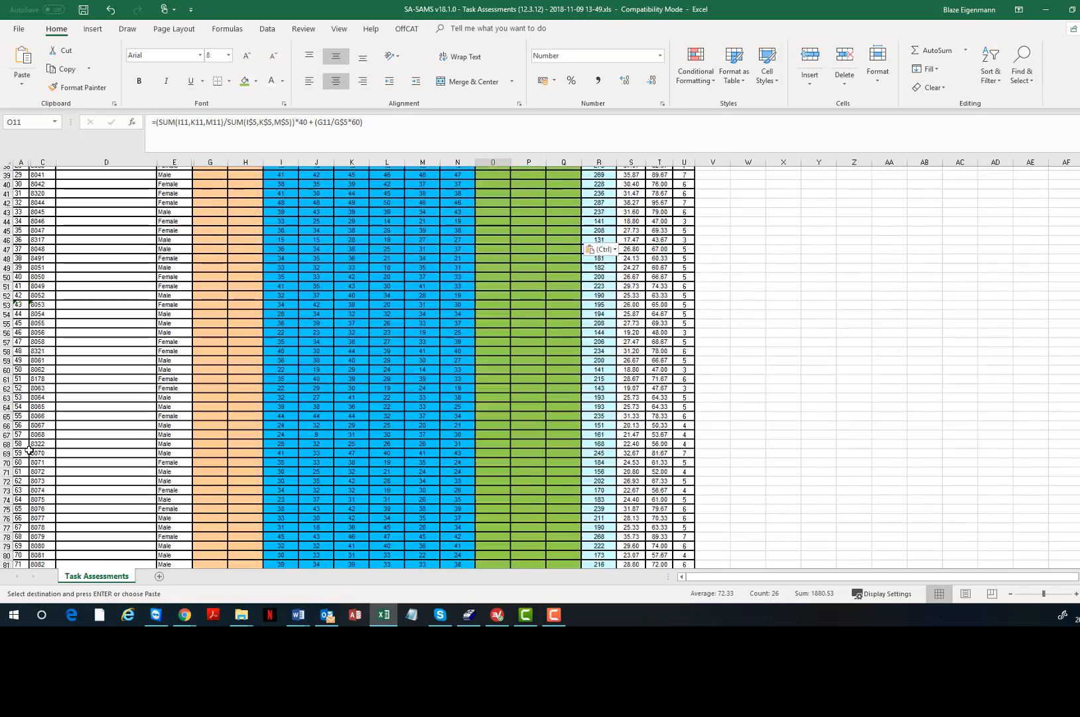
{"action": "scroll", "coordinate": [84, 426], "scroll_direction": "down", "scroll_amount": 3}
{"action": "scroll", "coordinate": [84, 426], "scroll_direction": "down", "scroll_amount": 2}
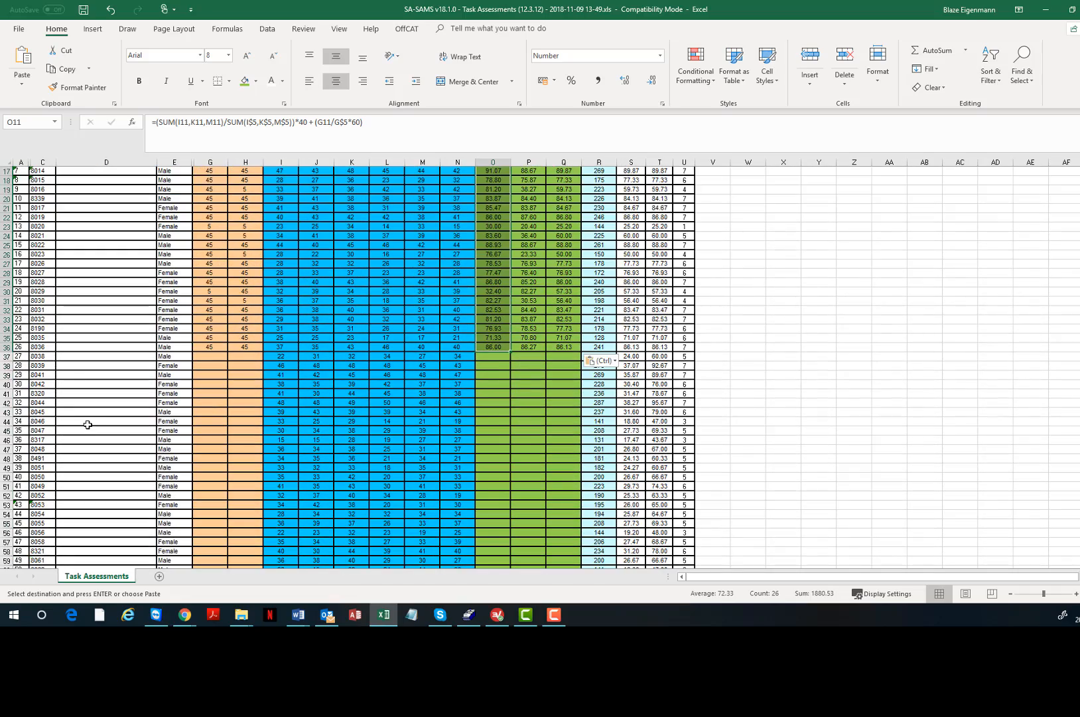
{"action": "scroll", "coordinate": [88, 424], "scroll_direction": "up", "scroll_amount": 6}
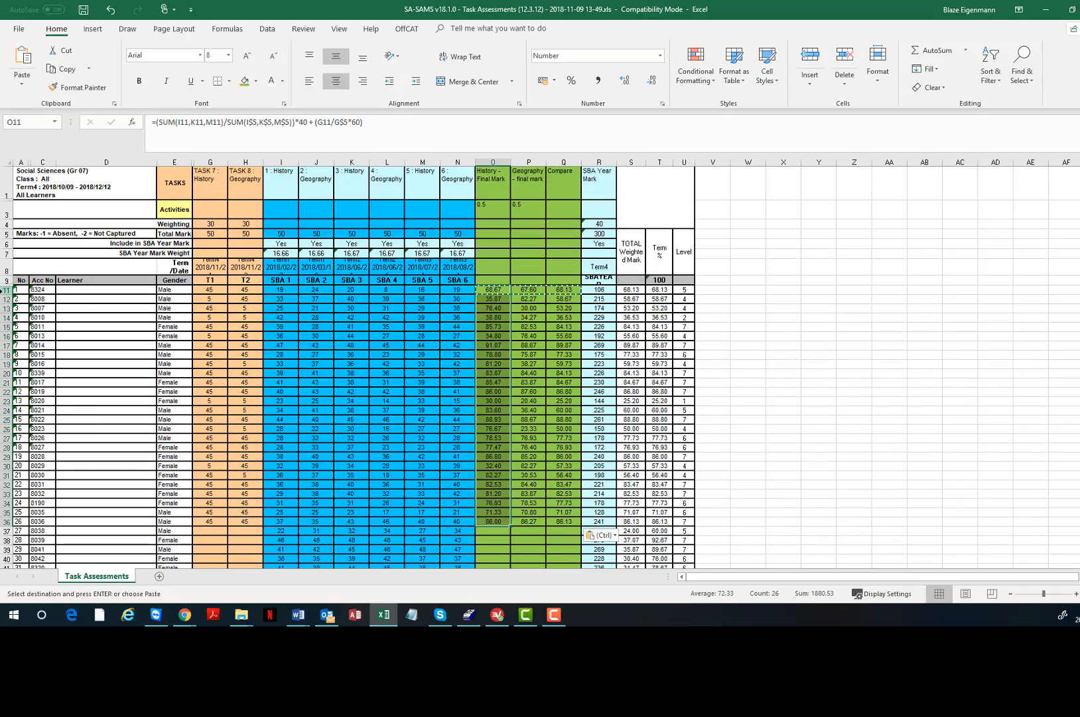
{"action": "left_click", "coordinate": [6, 290]}
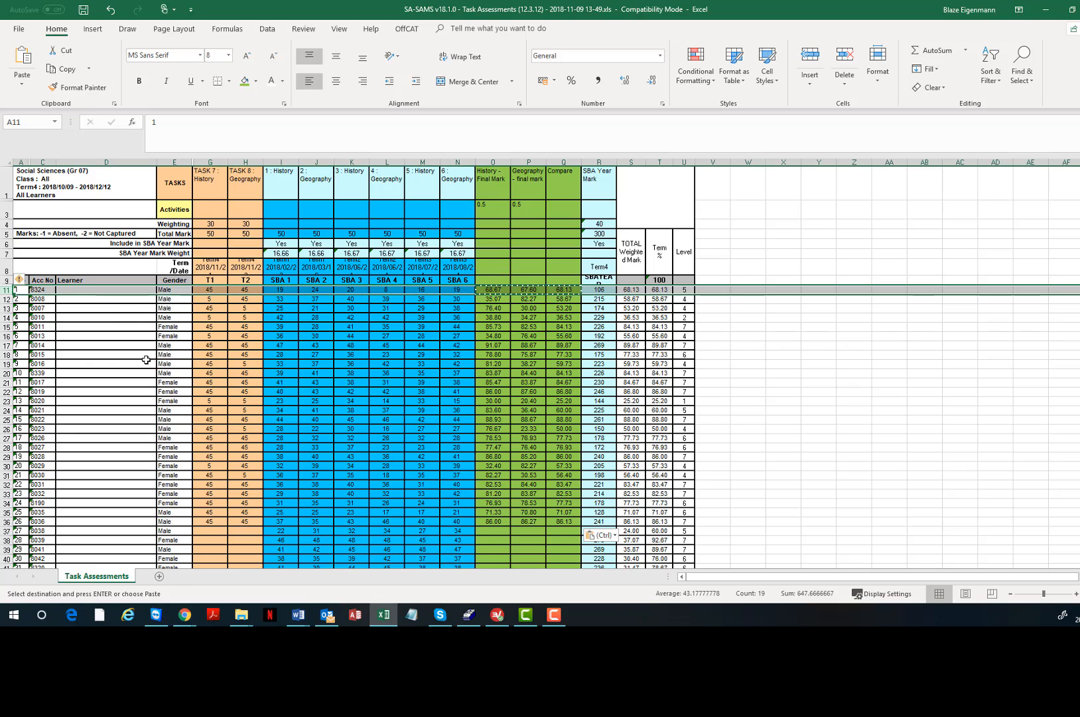
{"action": "left_click", "coordinate": [450, 306]}
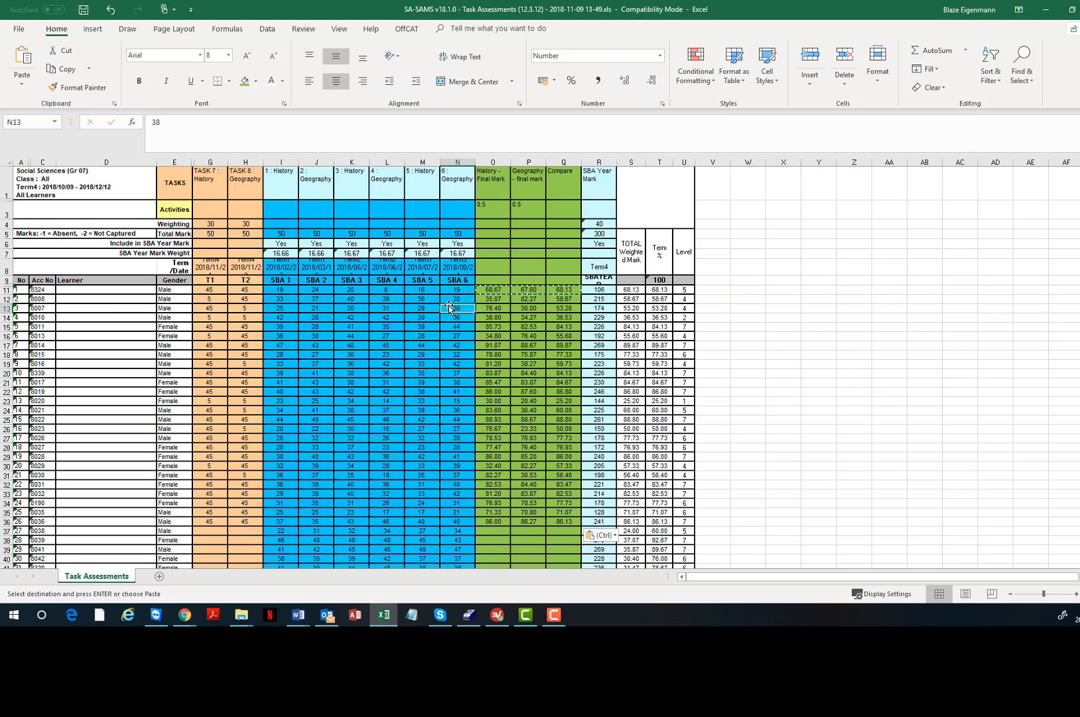
Review the History final marks in O11:O36 and the Geography final marks in P11:P36.
{"action": "left_click", "coordinate": [498, 288]}
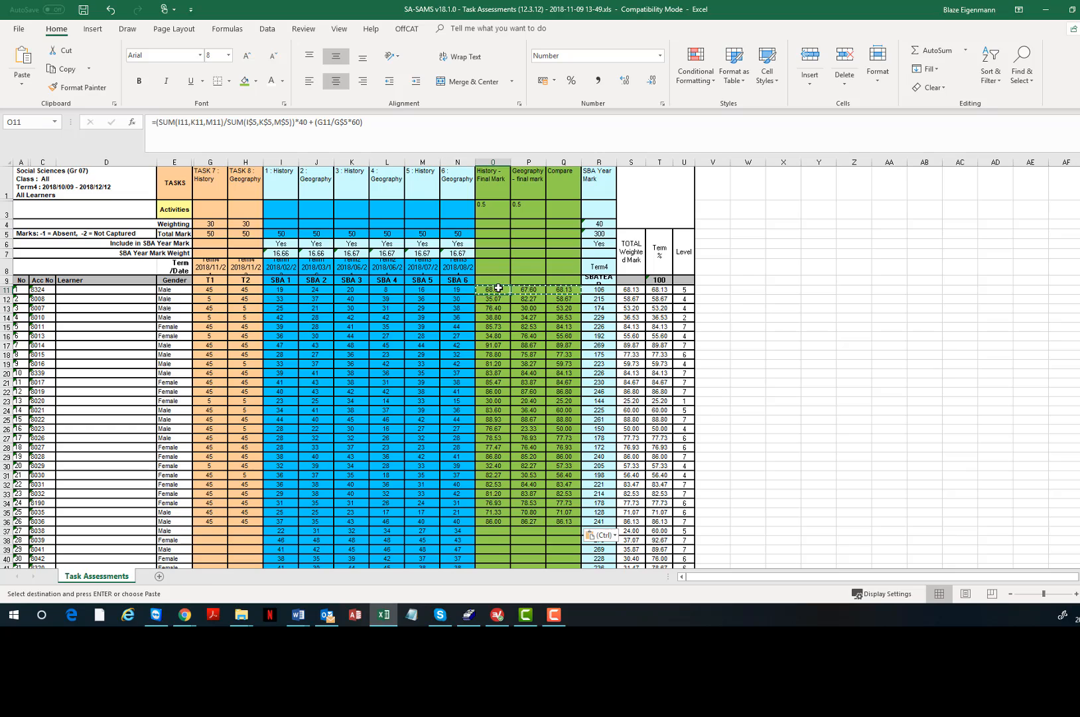
{"action": "left_click_drag", "start_coordinate": [498, 296], "coordinate": [498, 348]}
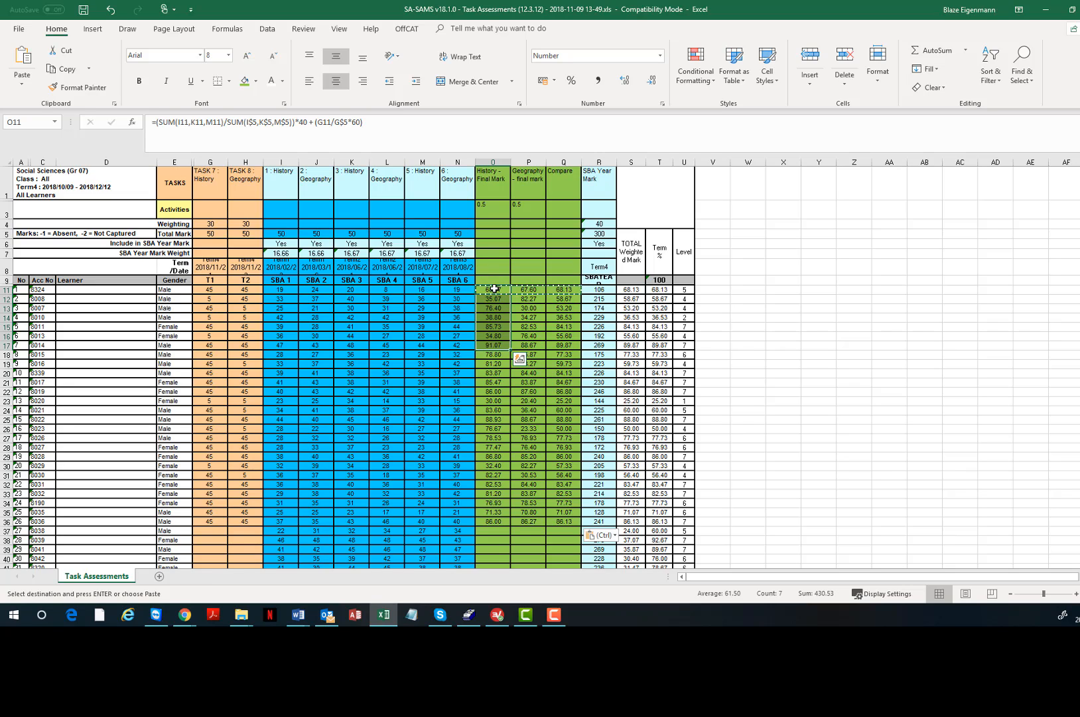
{"action": "left_click_drag", "start_coordinate": [494, 289], "coordinate": [491, 522]}
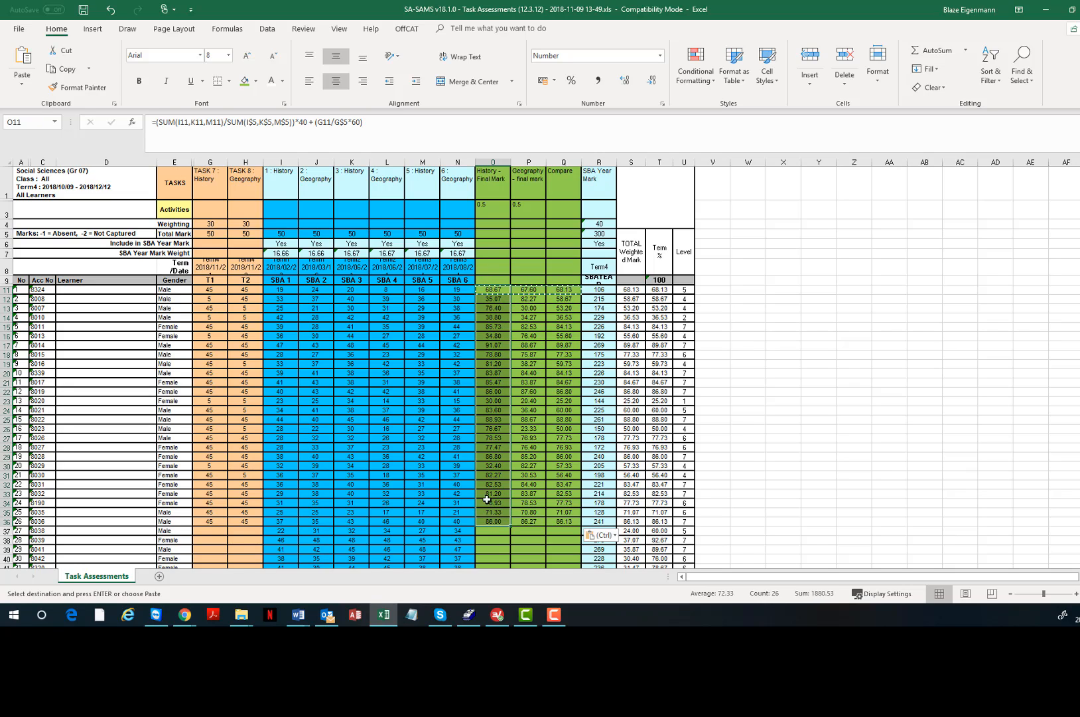
{"action": "left_click_drag", "start_coordinate": [524, 290], "coordinate": [527, 525]}
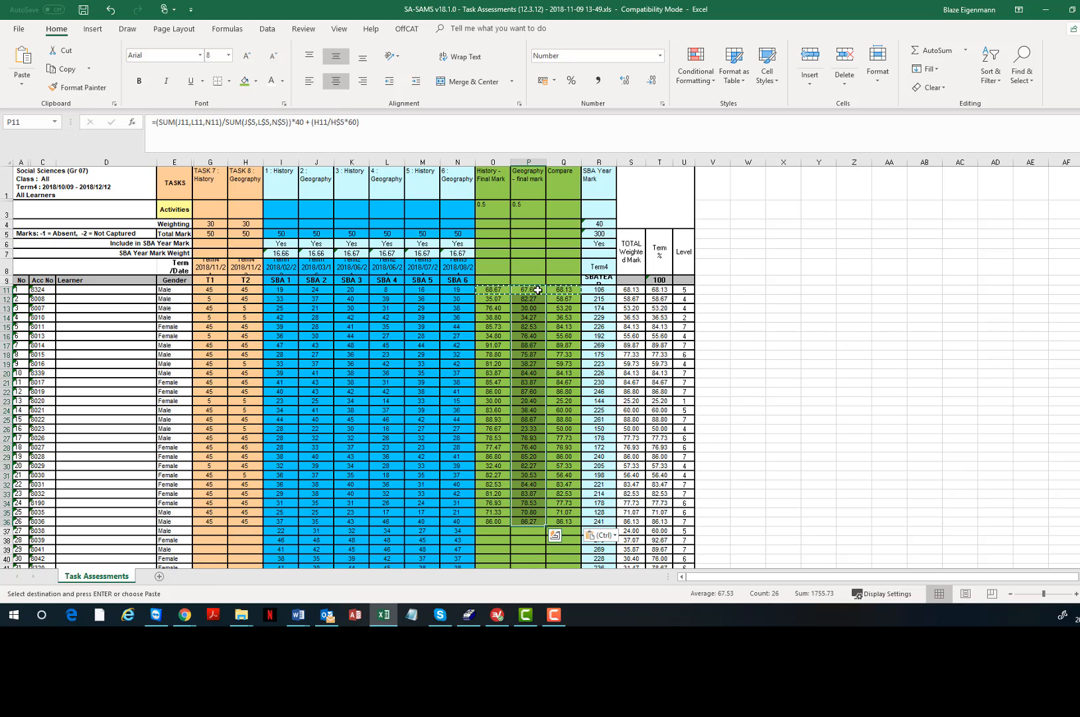
Check the weightings in O3:P3 and compare the Compare marks in Q11:Q36 with the total weighted marks in column S.
{"action": "left_click_drag", "start_coordinate": [491, 205], "coordinate": [529, 206]}
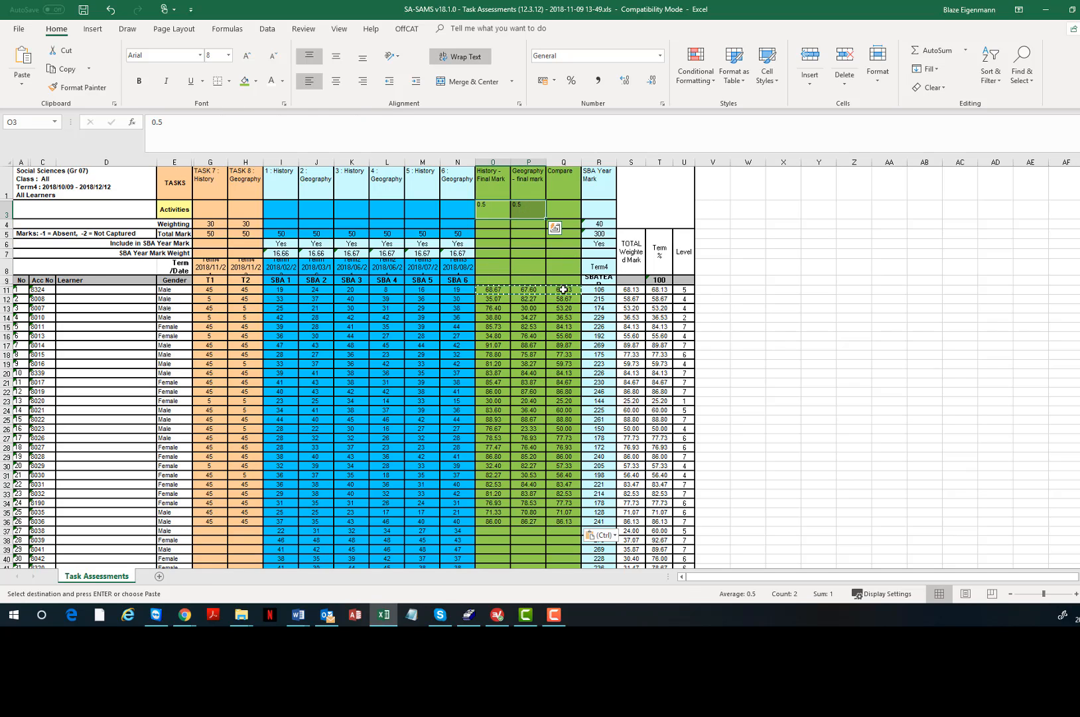
{"action": "left_click_drag", "start_coordinate": [563, 289], "coordinate": [566, 517]}
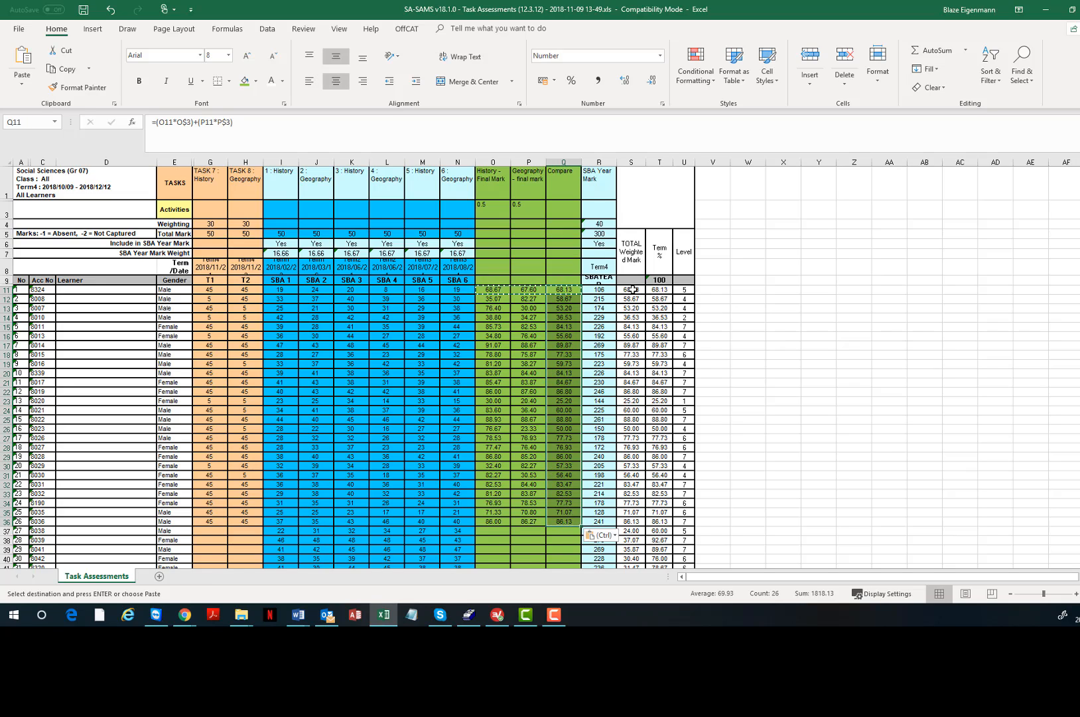
{"action": "left_click_drag", "start_coordinate": [634, 290], "coordinate": [646, 432]}
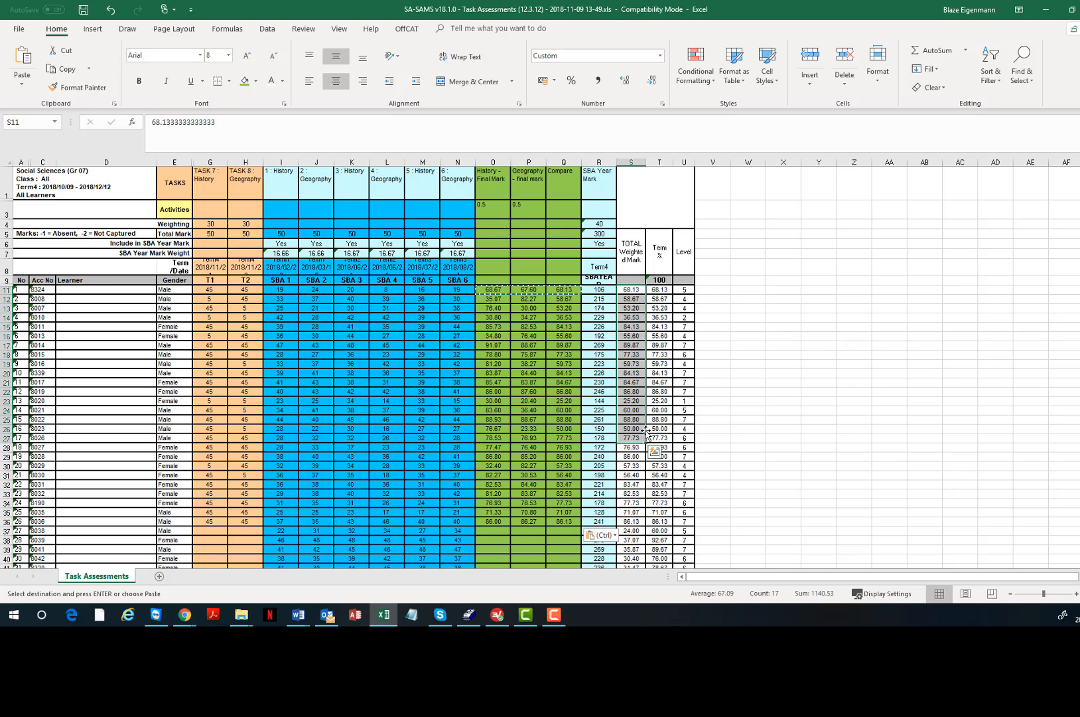